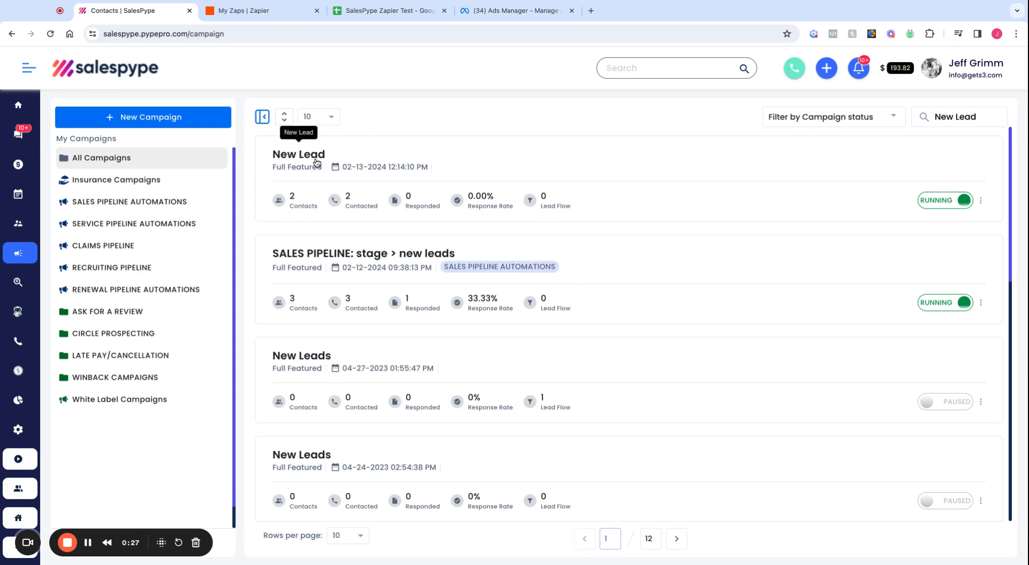
Step: Open SalesPype's New Lead campaign and launch Connect Via Zapier in a new tab
{"action": "left_click", "coordinate": [299, 162]}
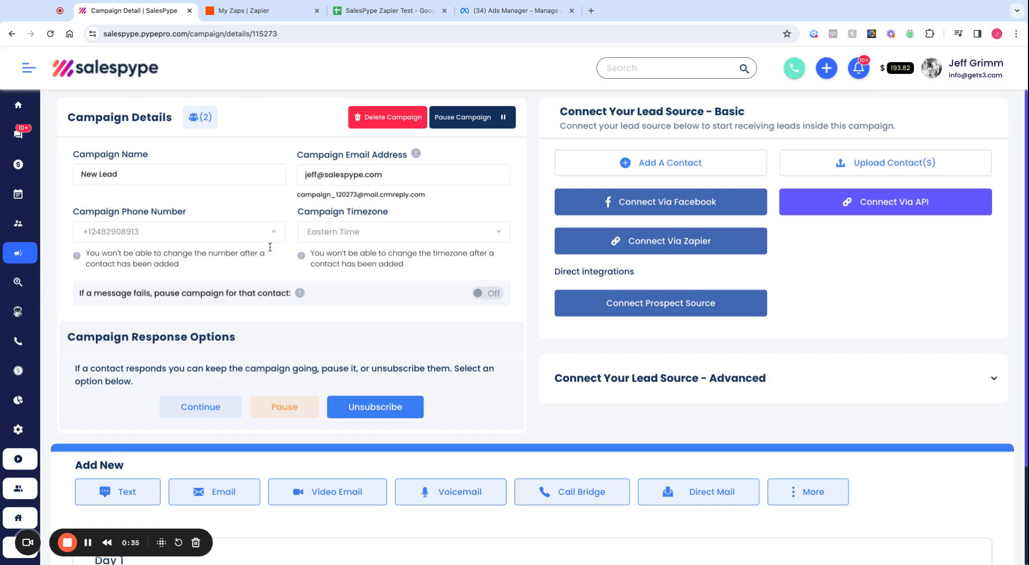
{"action": "scroll", "coordinate": [347, 322], "scroll_direction": "down", "scroll_amount": 3}
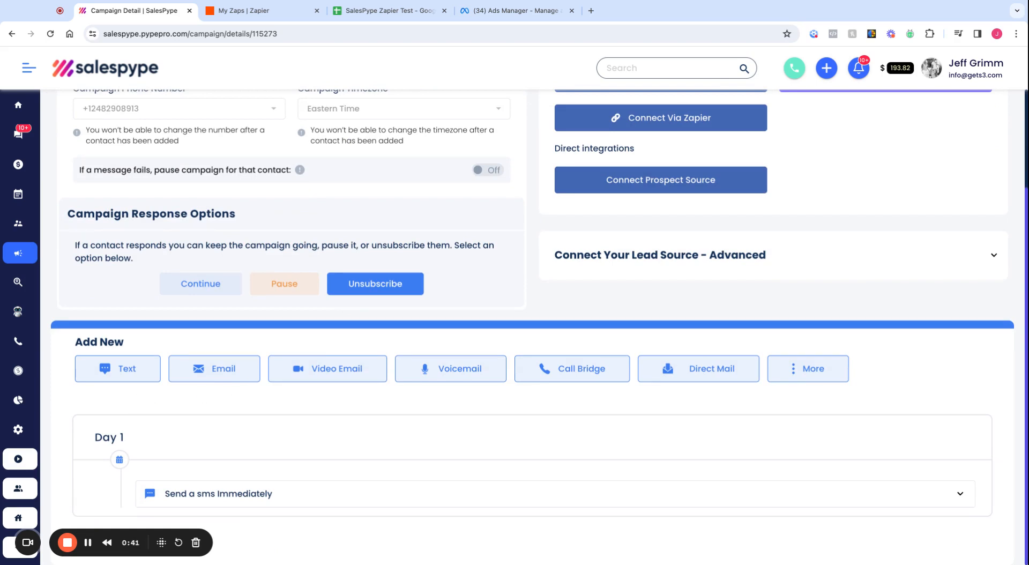
{"action": "scroll", "coordinate": [182, 415], "scroll_direction": "up", "scroll_amount": 3}
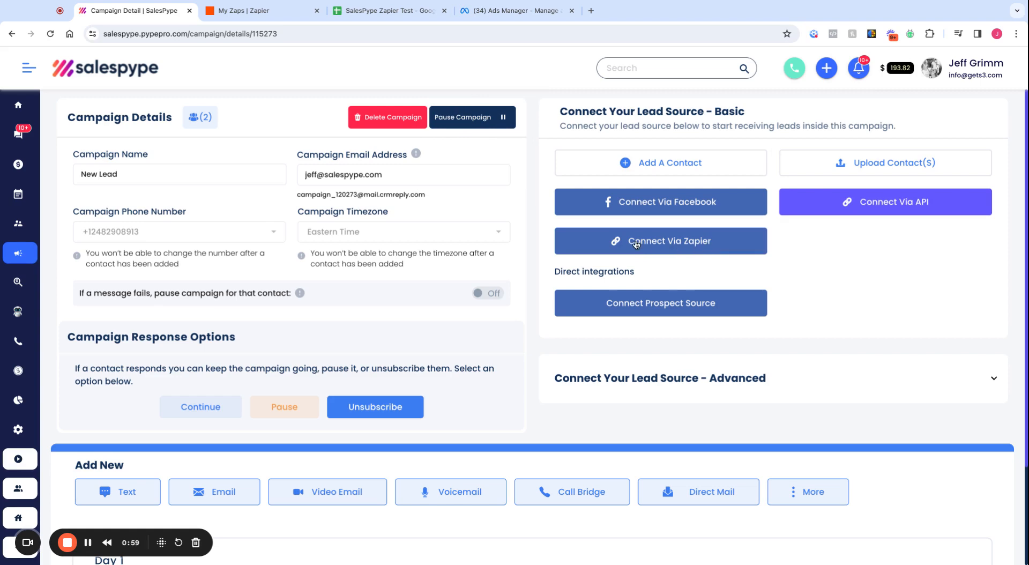
{"action": "left_click", "coordinate": [671, 246]}
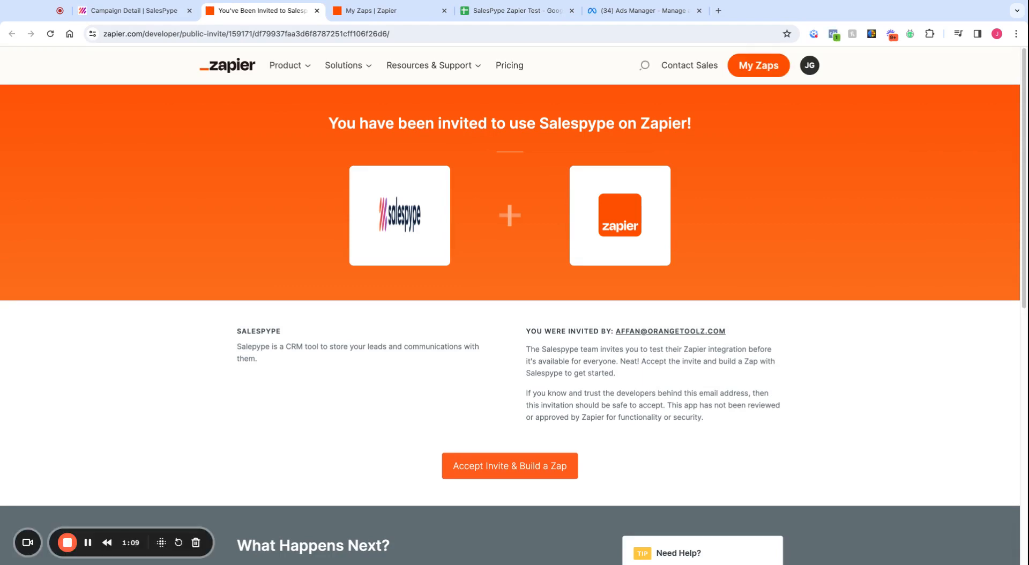
Step: Accept the Salespype invite on Zapier and build a Zap
{"action": "left_click", "coordinate": [512, 471]}
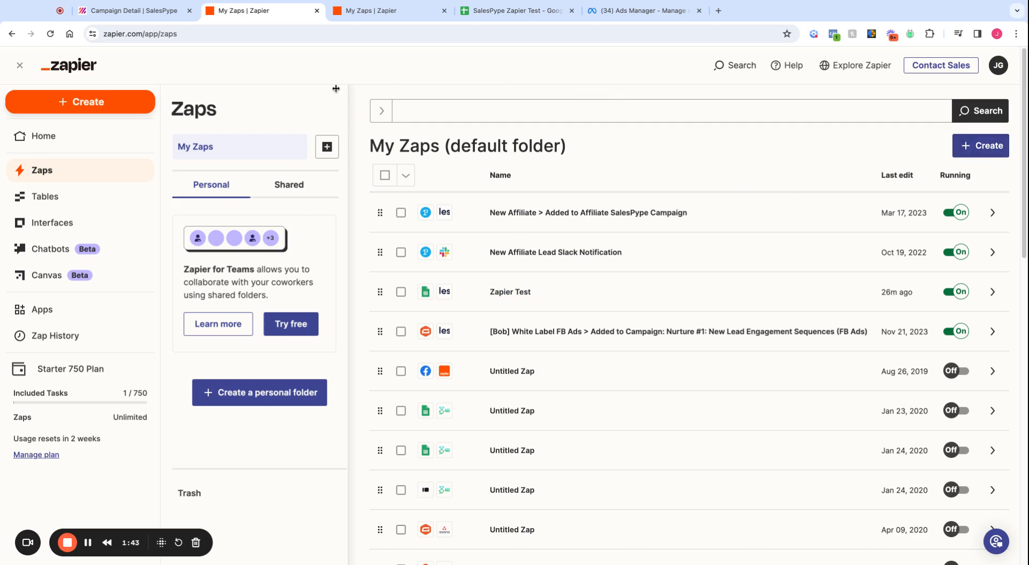
Step: Create a new Zap from the Create menu and bring up its trigger app chooser
{"action": "left_click", "coordinate": [84, 102]}
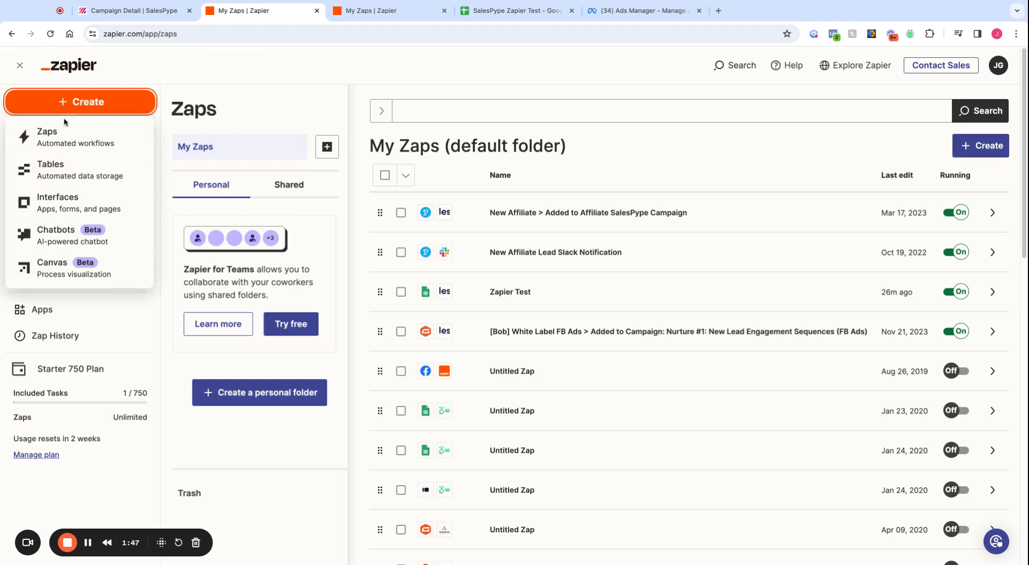
{"action": "left_click", "coordinate": [39, 139]}
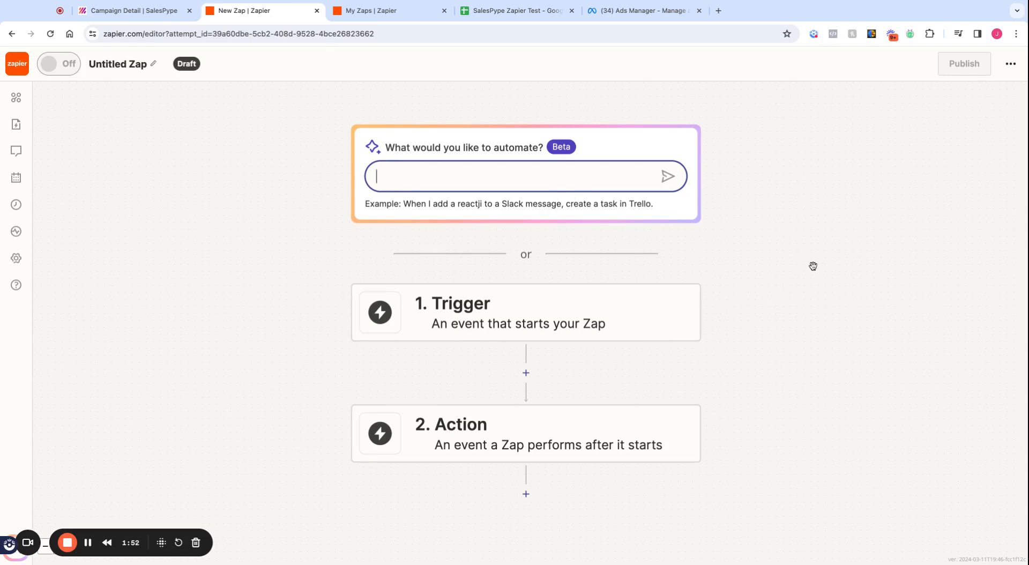
{"action": "scroll", "coordinate": [820, 271], "scroll_direction": "down", "scroll_amount": 1}
{"action": "scroll", "coordinate": [821, 271], "scroll_direction": "down", "scroll_amount": 2}
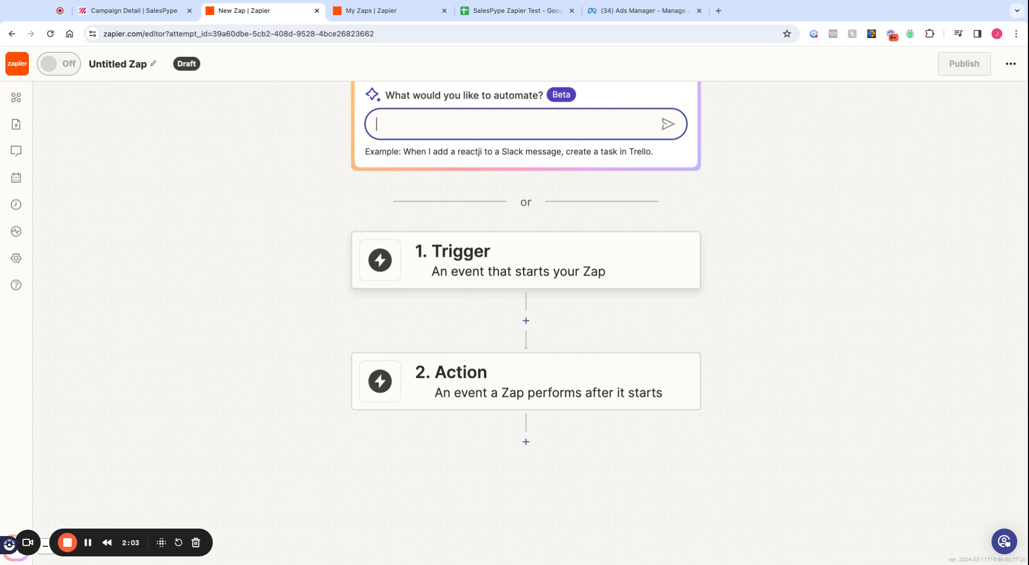
{"action": "left_click", "coordinate": [498, 271]}
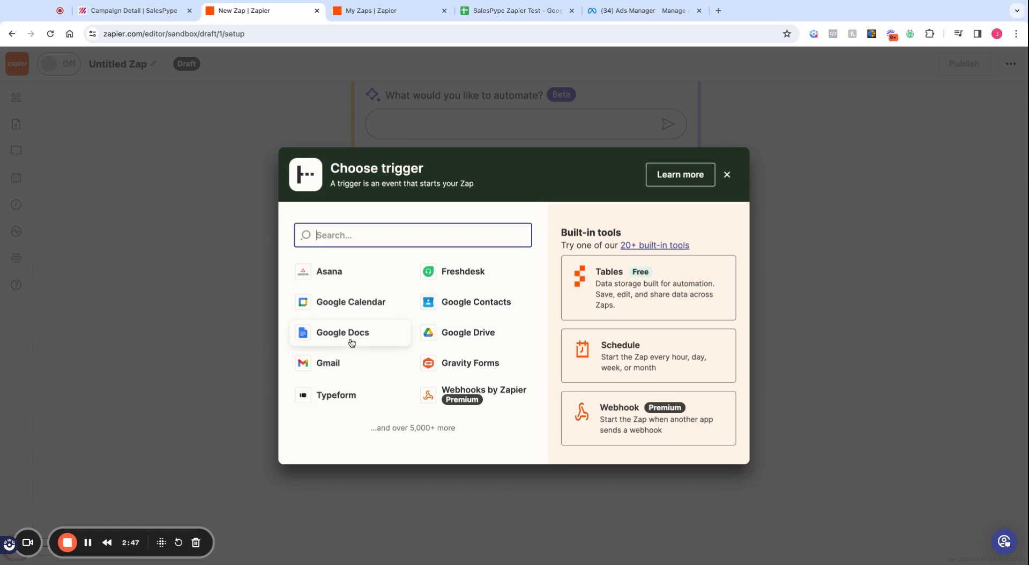
Step: Set the trigger to Facebook Lead Ads with the New Lead event and continue to the account
{"action": "type", "text": "facebook"}
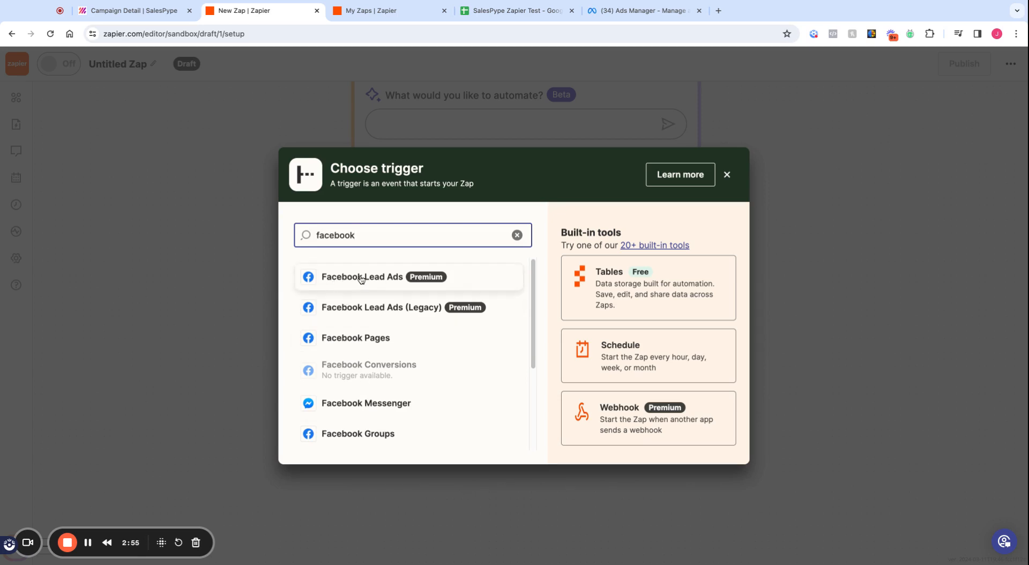
{"action": "left_click", "coordinate": [386, 278]}
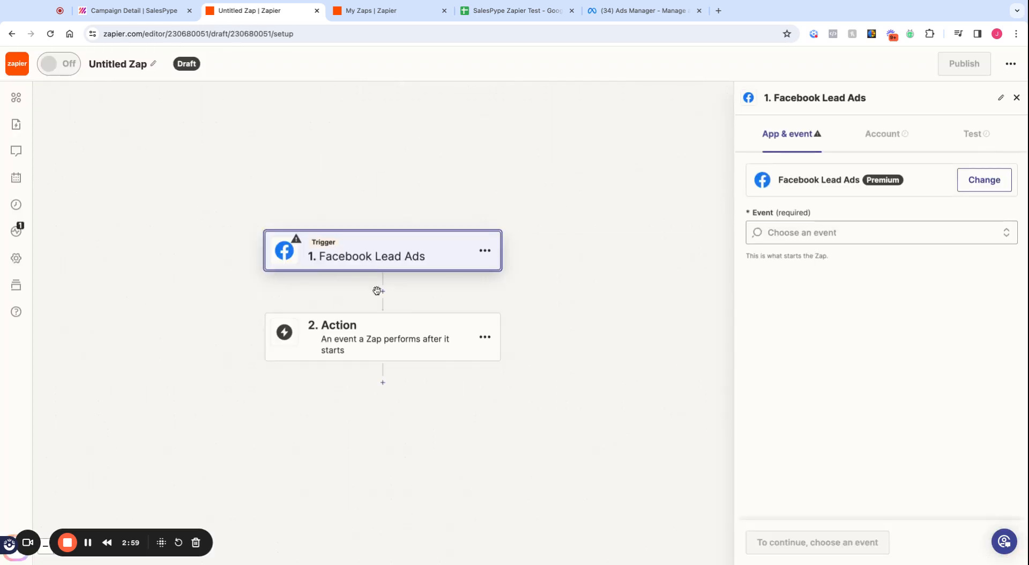
{"action": "left_click", "coordinate": [844, 232]}
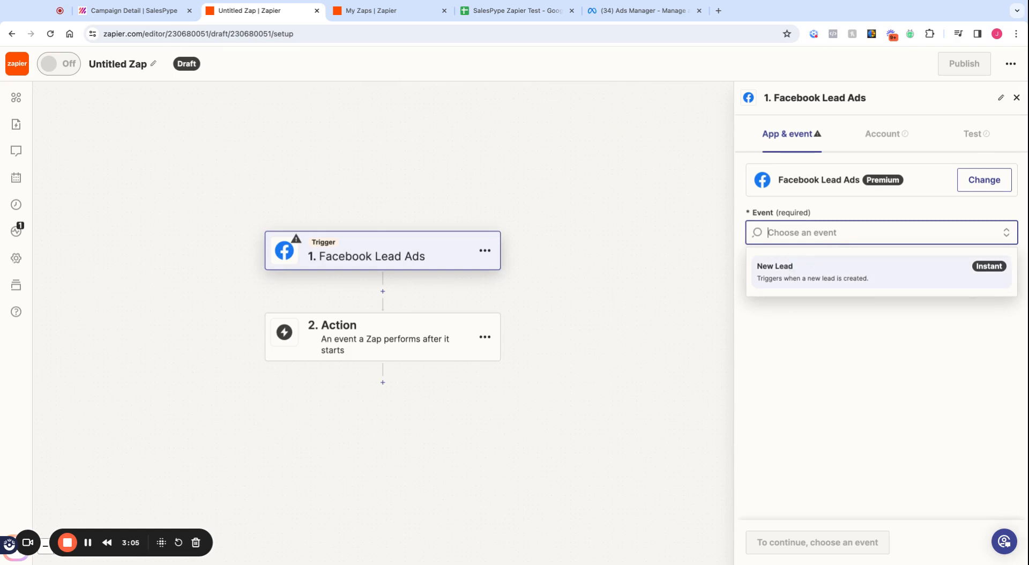
{"action": "key", "text": "Return"}
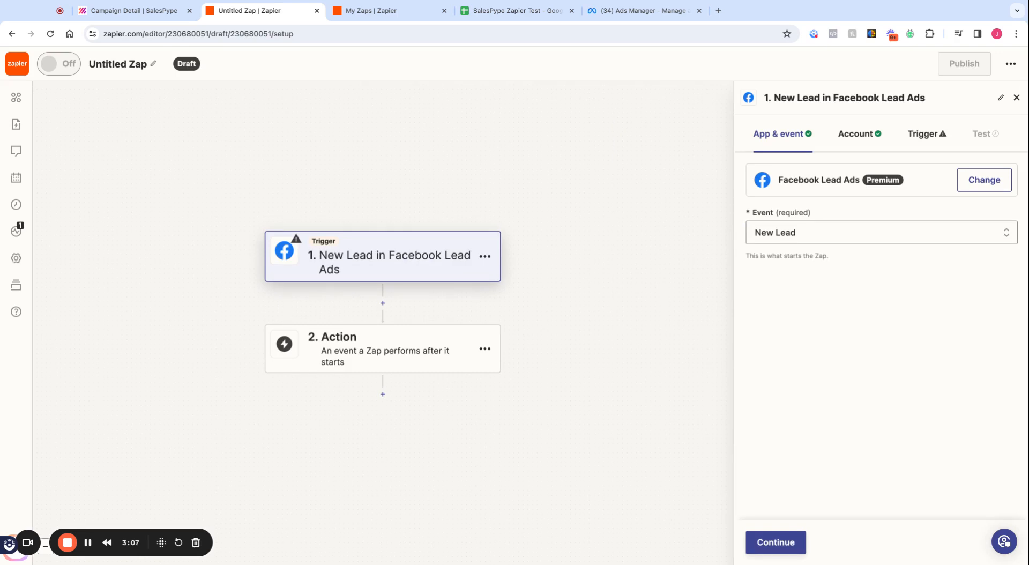
{"action": "left_click", "coordinate": [789, 543]}
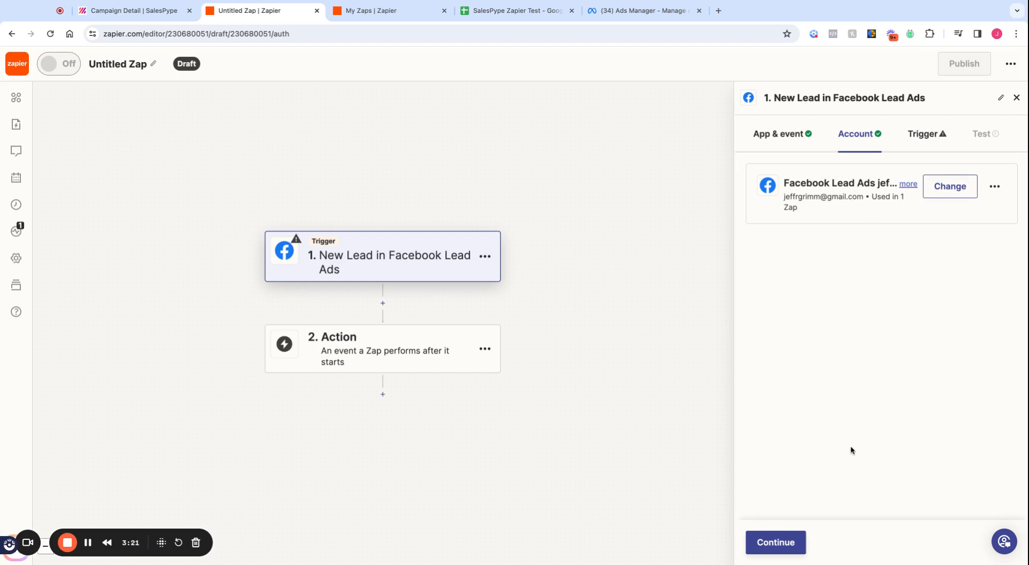
Step: Select the SalesPype Facebook page for the trigger
{"action": "left_click", "coordinate": [781, 542]}
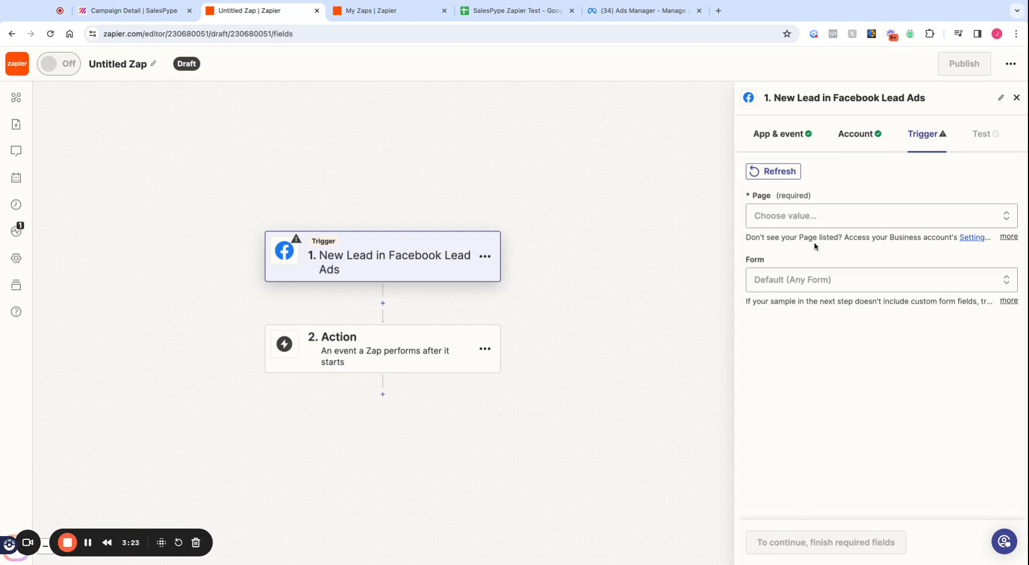
{"action": "left_click", "coordinate": [820, 220]}
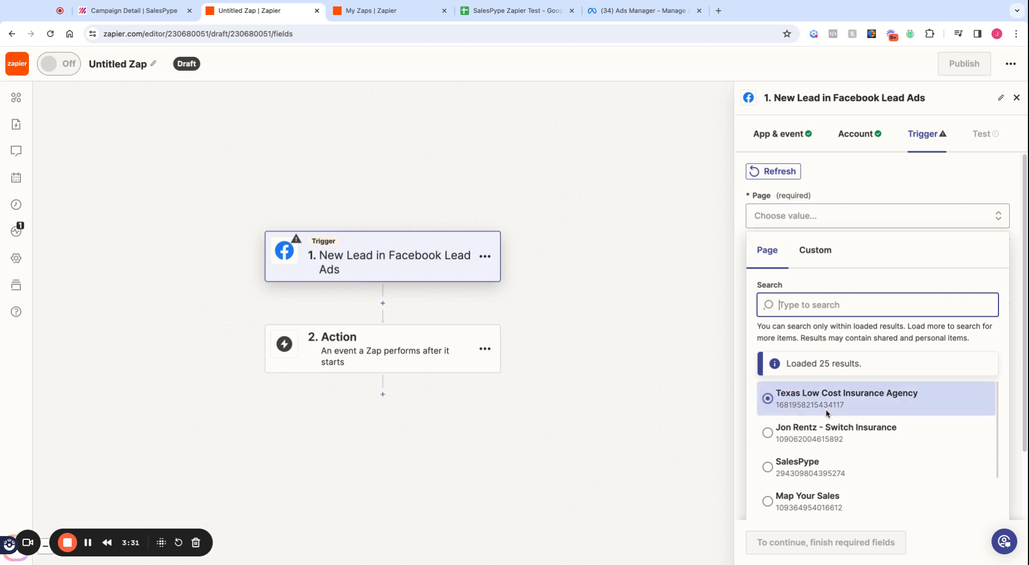
{"action": "left_click", "coordinate": [800, 471]}
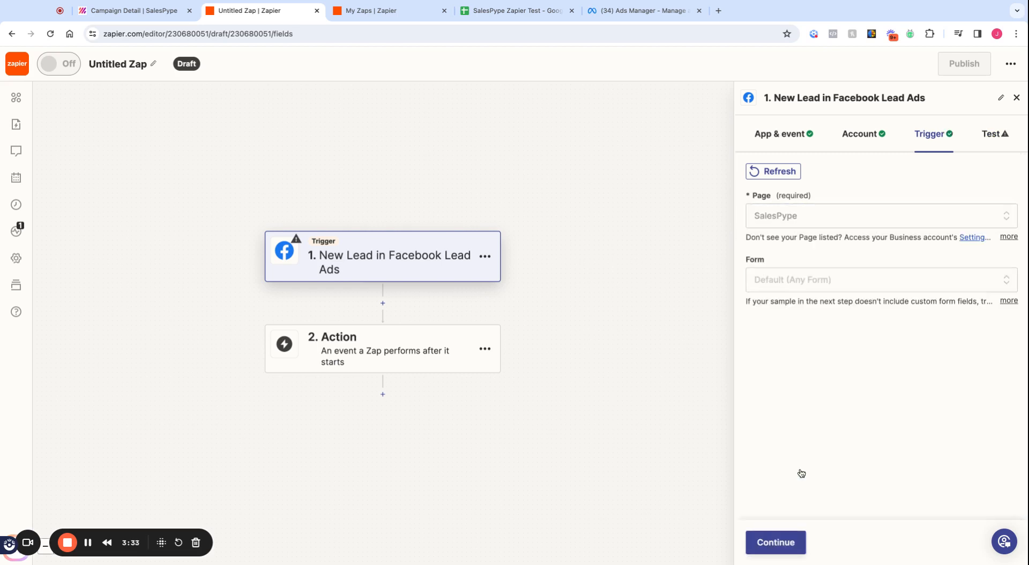
Step: Choose SalesPype Test Form as the trigger's lead form and continue
{"action": "left_click", "coordinate": [799, 282]}
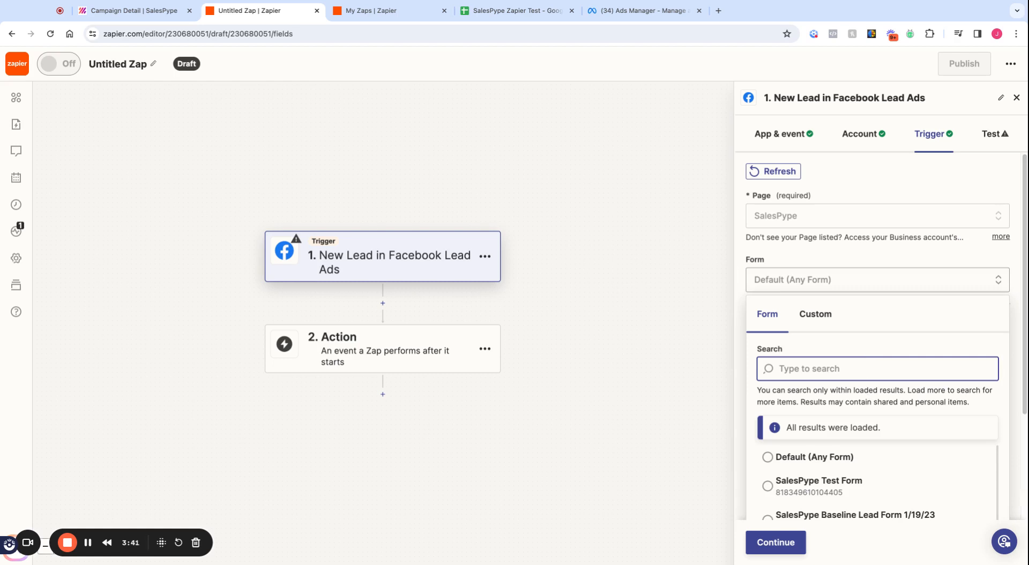
{"action": "scroll", "coordinate": [857, 429], "scroll_direction": "down", "scroll_amount": 1}
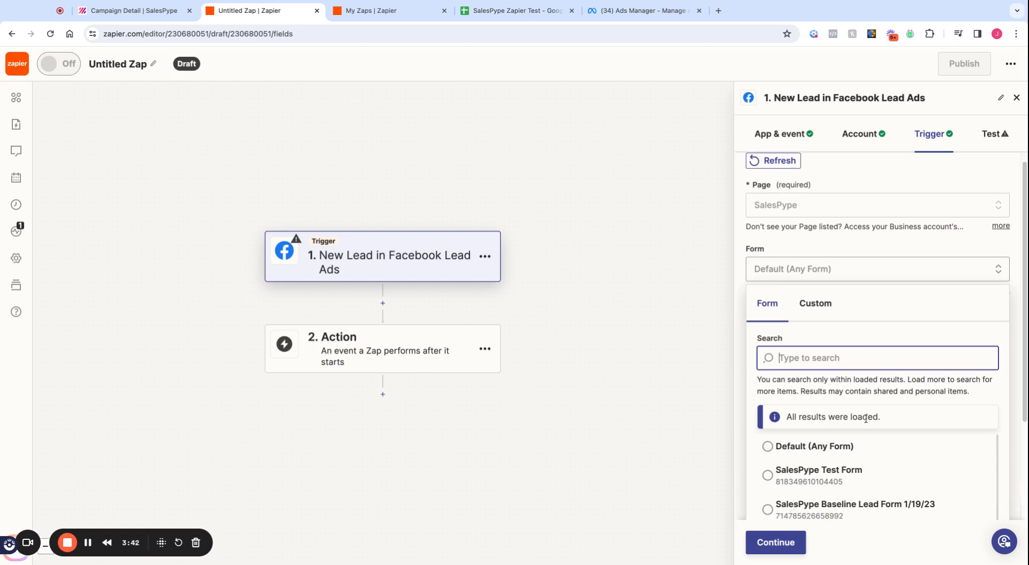
{"action": "left_click", "coordinate": [782, 478]}
{"action": "scroll", "coordinate": [782, 479], "scroll_direction": "down", "scroll_amount": 2}
{"action": "scroll", "coordinate": [785, 477], "scroll_direction": "up", "scroll_amount": 2}
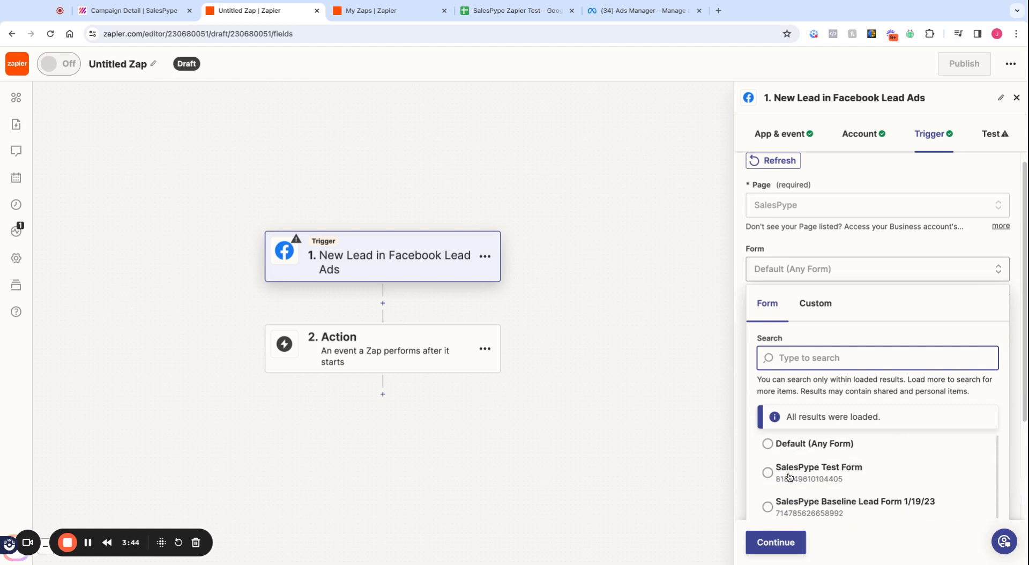
{"action": "left_click", "coordinate": [807, 446]}
{"action": "type", "text": "zapier"}
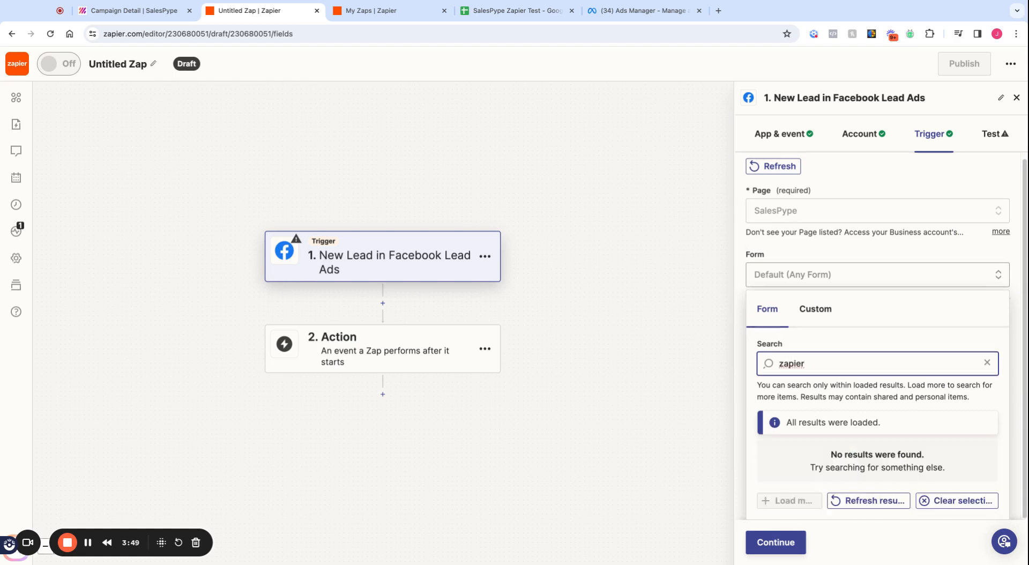
{"action": "key", "text": "BackSpace"}
{"action": "key", "text": "BackSpace"}
{"action": "key", "text": "BackSpace"}
{"action": "key", "text": "BackSpace"}
{"action": "key", "text": "BackSpace"}
{"action": "key", "text": "BackSpace"}
{"action": "left_click", "coordinate": [830, 478]}
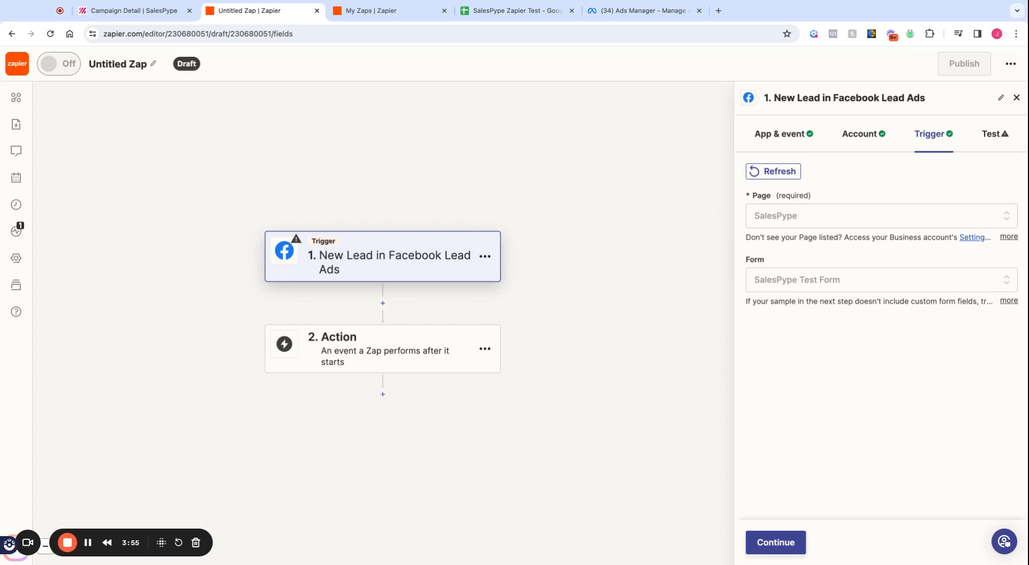
{"action": "left_click", "coordinate": [791, 544]}
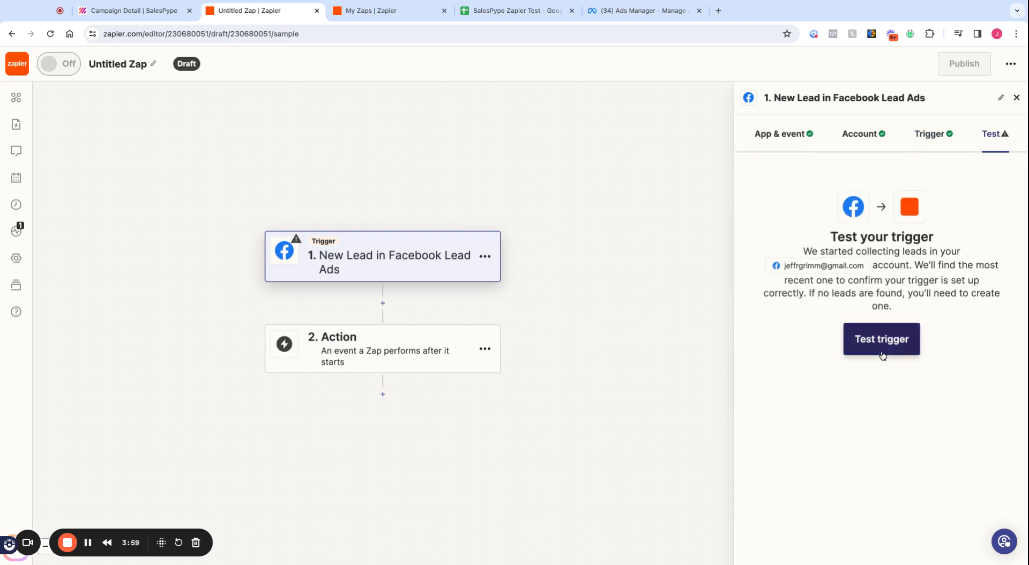
Step: Test the trigger, keep sample record Lead A, and continue to the action step
{"action": "left_click", "coordinate": [882, 351]}
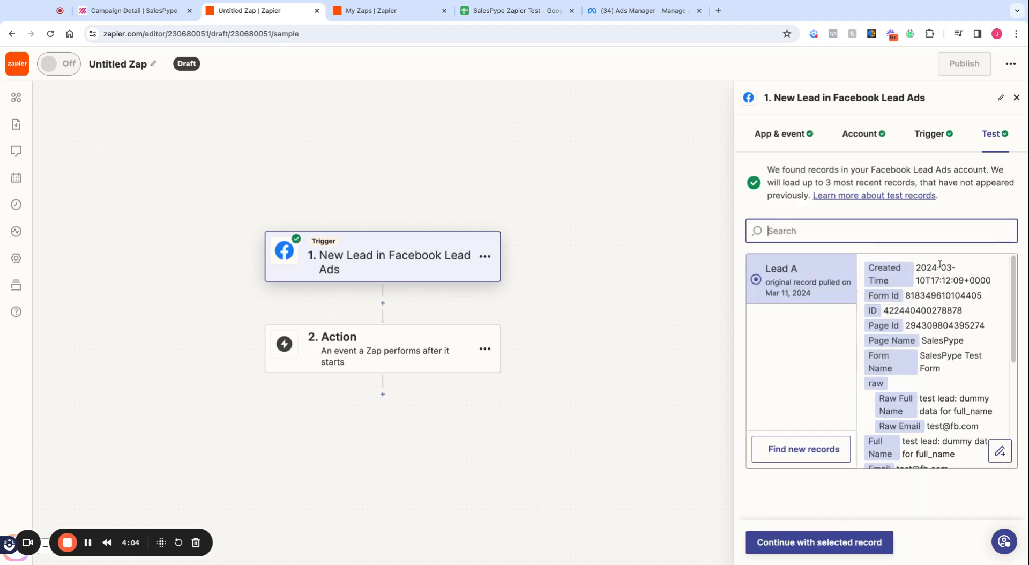
{"action": "scroll", "coordinate": [949, 339], "scroll_direction": "down", "scroll_amount": 2}
{"action": "scroll", "coordinate": [949, 339], "scroll_direction": "down", "scroll_amount": 3}
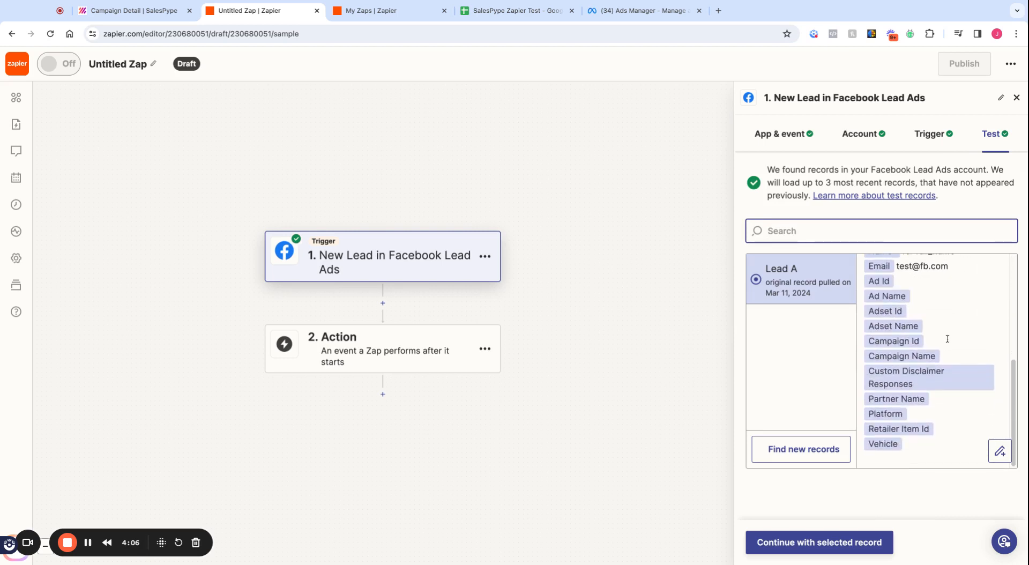
{"action": "scroll", "coordinate": [921, 370], "scroll_direction": "up", "scroll_amount": 6}
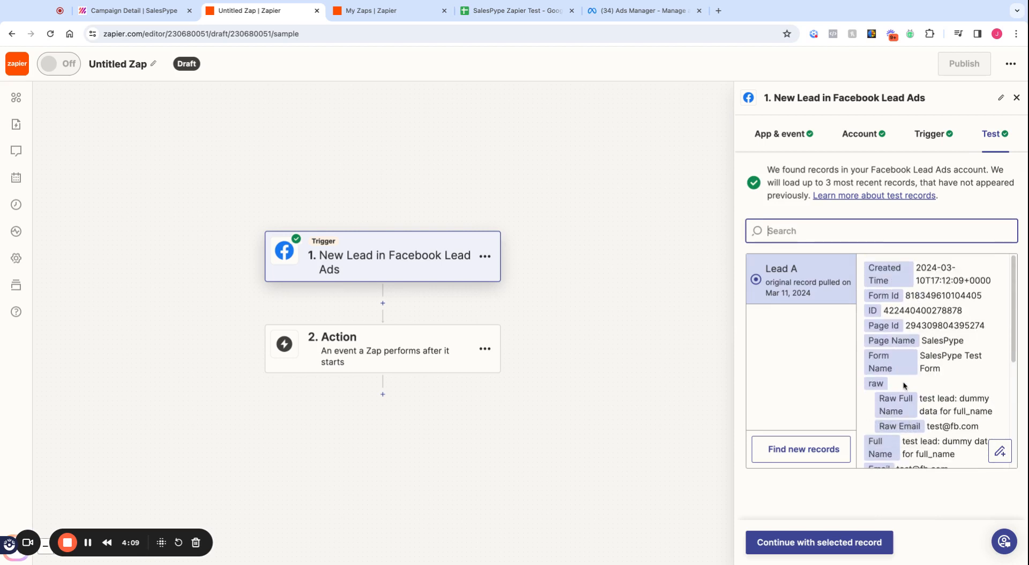
{"action": "left_click", "coordinate": [824, 542]}
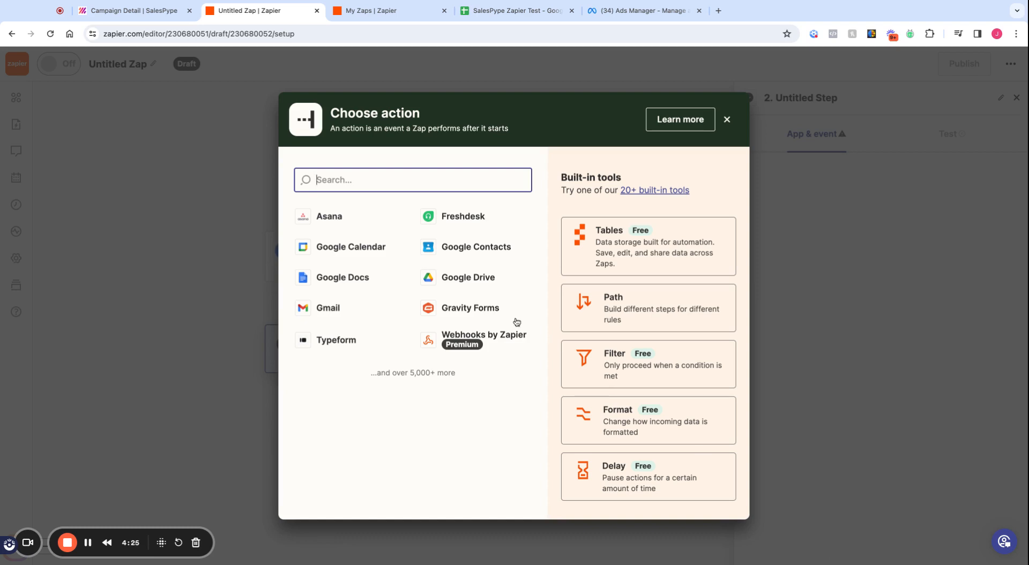
Step: Pick Salespype (Latest) as the action app and expand its Event list
{"action": "type", "text": "salespype"}
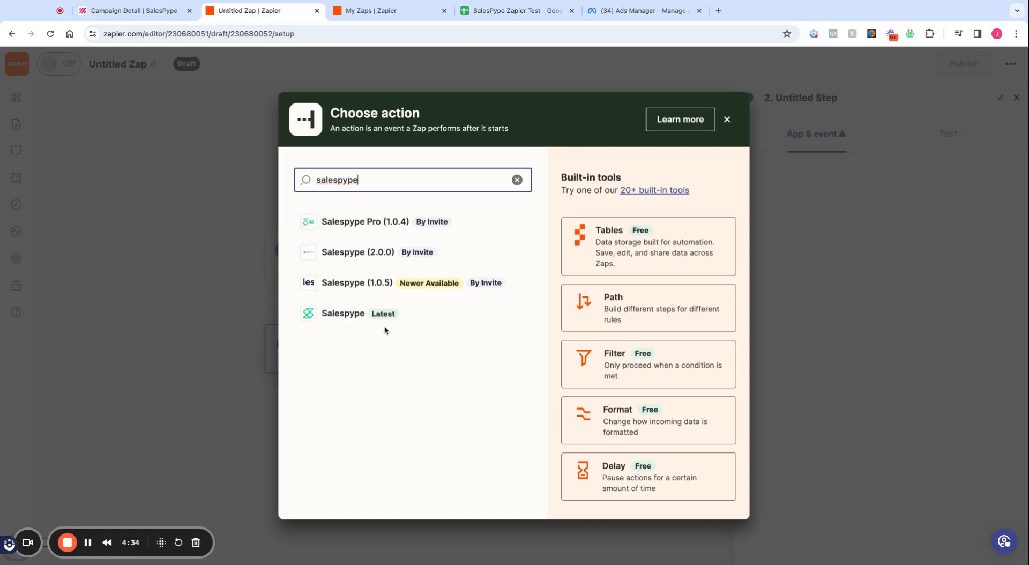
{"action": "left_click", "coordinate": [355, 319]}
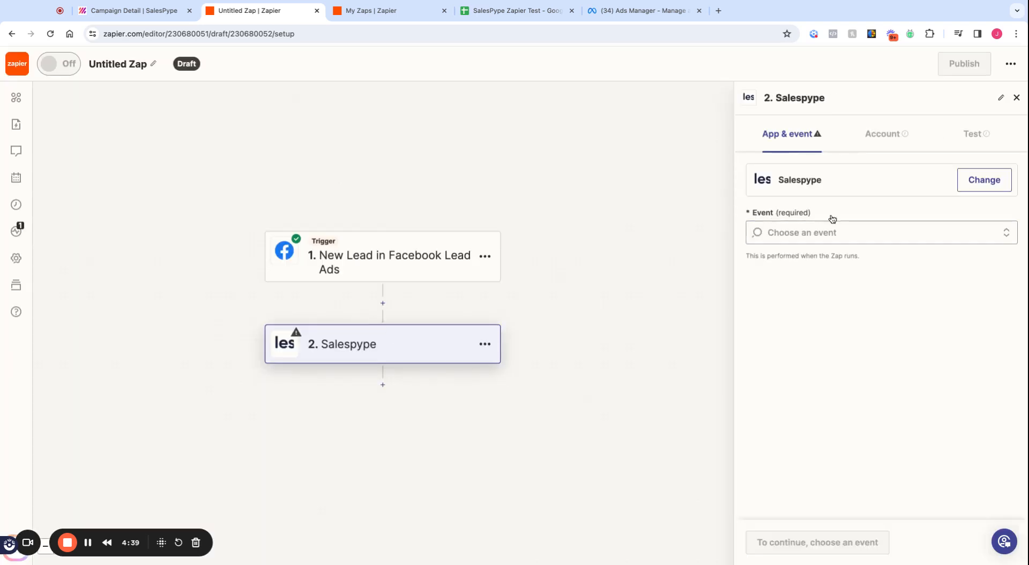
{"action": "left_click", "coordinate": [849, 231]}
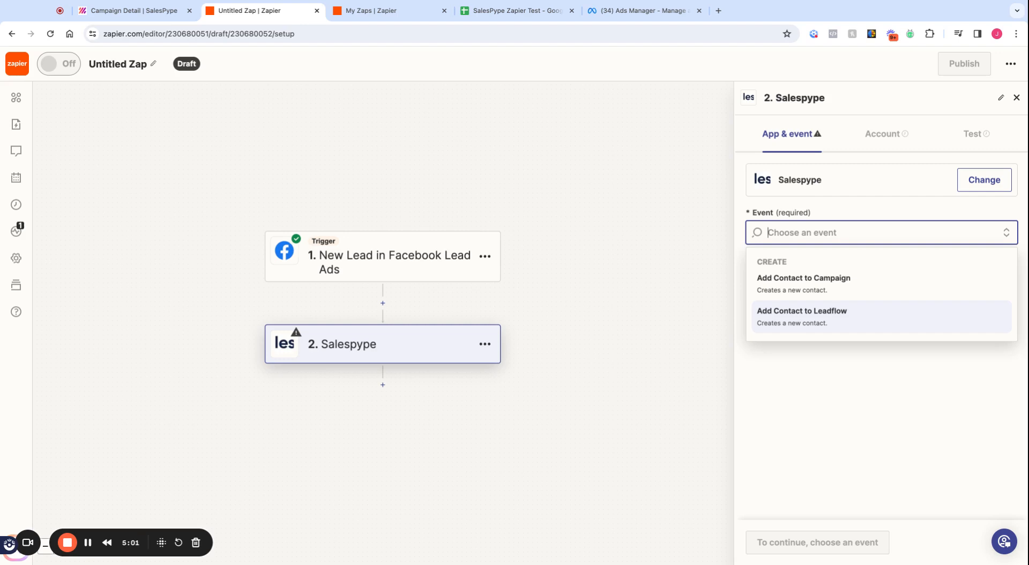
Step: Set the event to Add Contact to Campaign and connect an existing Salespype account
{"action": "left_click", "coordinate": [824, 282]}
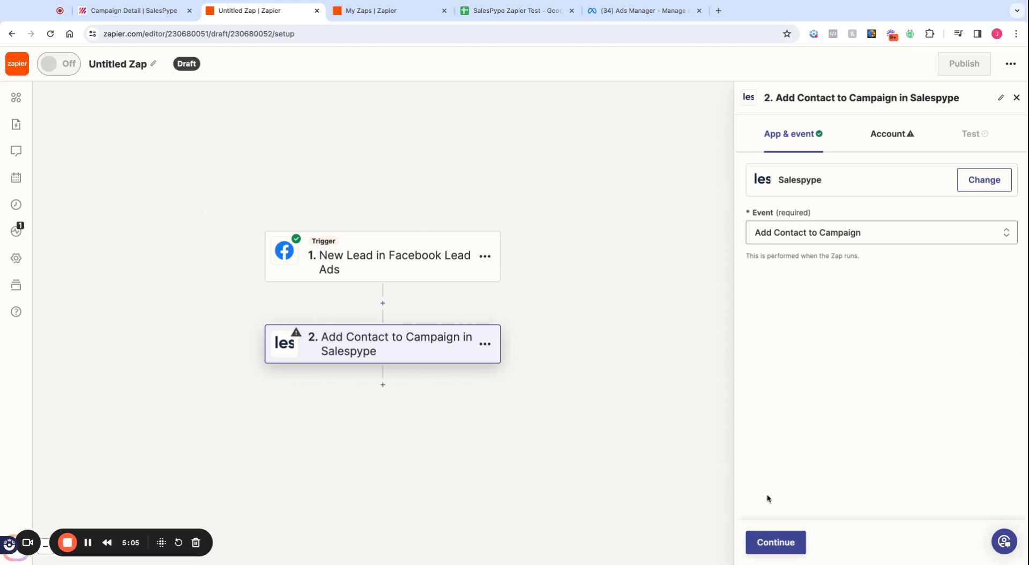
{"action": "left_click", "coordinate": [775, 542]}
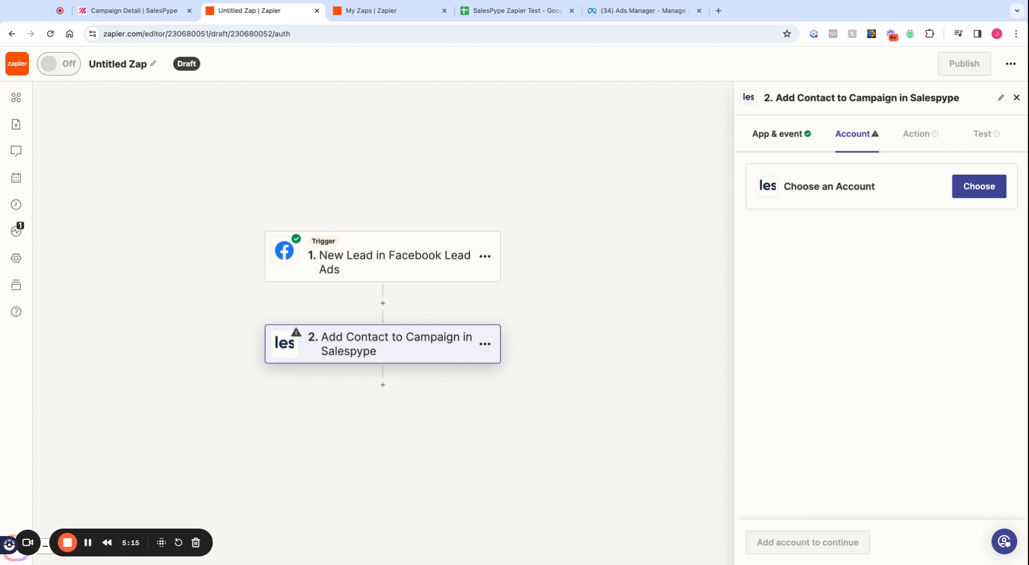
{"action": "left_click", "coordinate": [973, 191]}
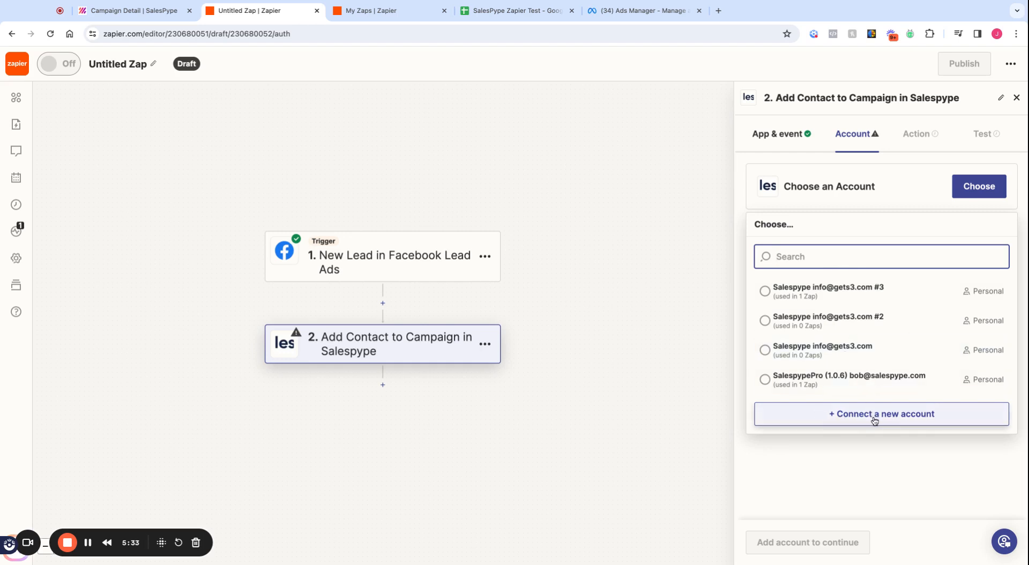
{"action": "left_click", "coordinate": [892, 416]}
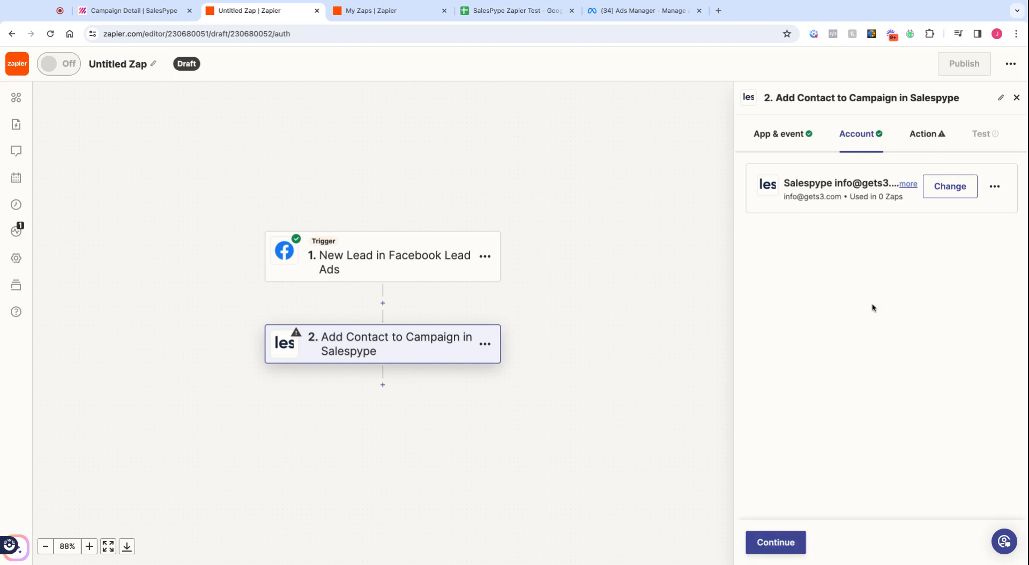
Step: Set the Salespype action's Campaign to New Lead
{"action": "left_click", "coordinate": [777, 542]}
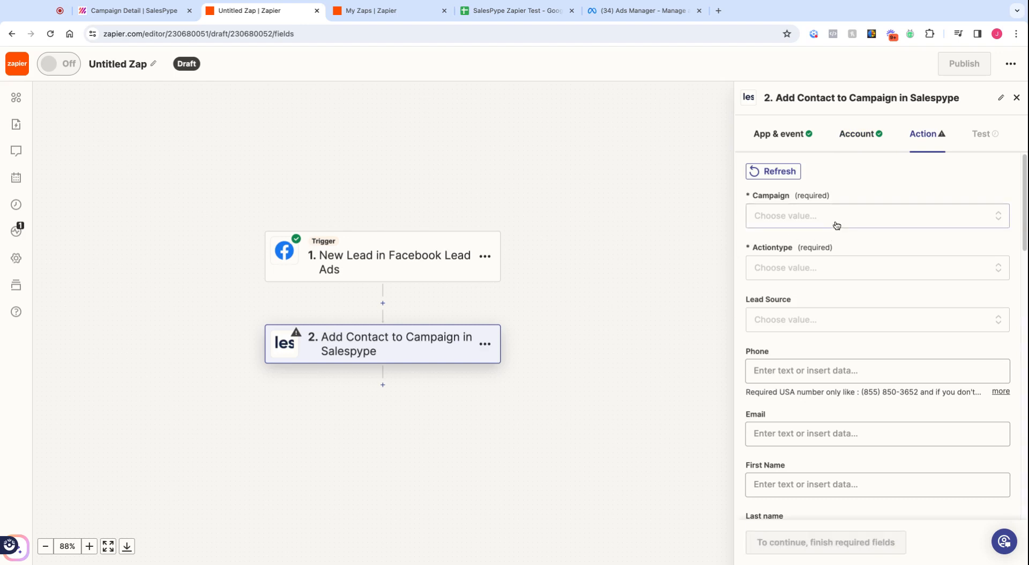
{"action": "left_click", "coordinate": [835, 224]}
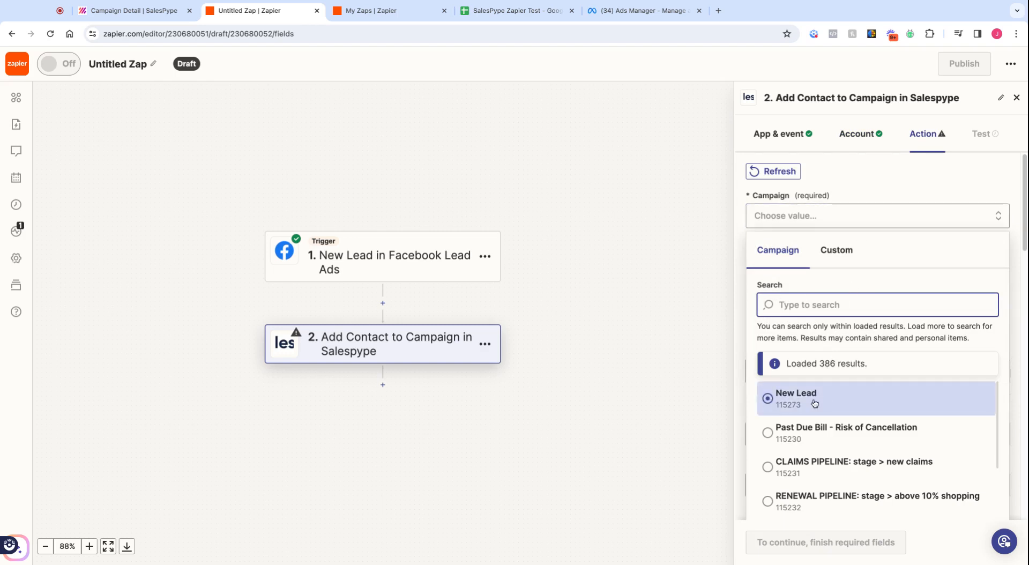
{"action": "left_click", "coordinate": [789, 400]}
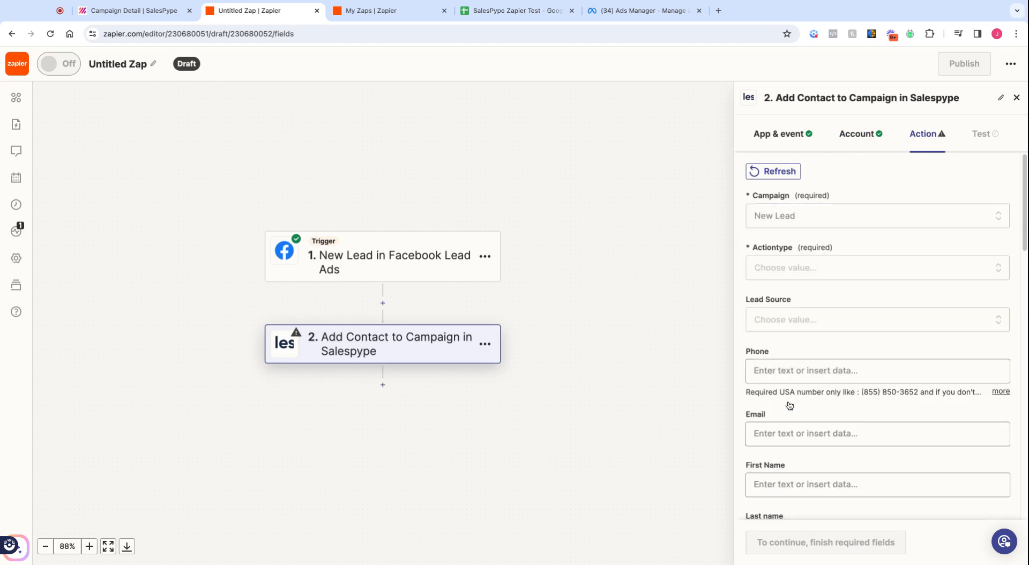
Step: Set Actiontype to Create New or Update Lead if exist
{"action": "left_click", "coordinate": [803, 268]}
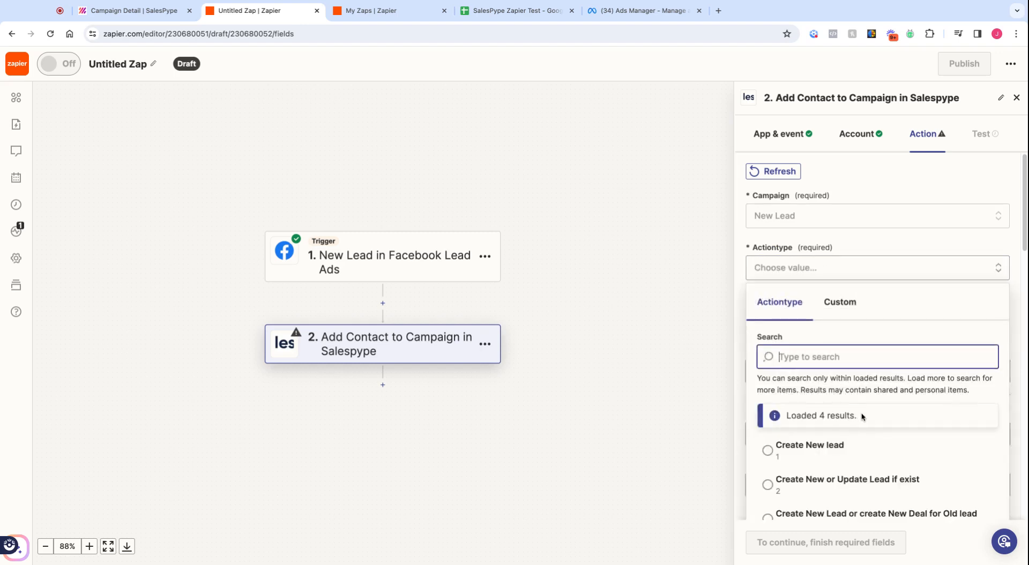
{"action": "scroll", "coordinate": [860, 412], "scroll_direction": "down", "scroll_amount": 1}
{"action": "scroll", "coordinate": [902, 390], "scroll_direction": "down", "scroll_amount": 2}
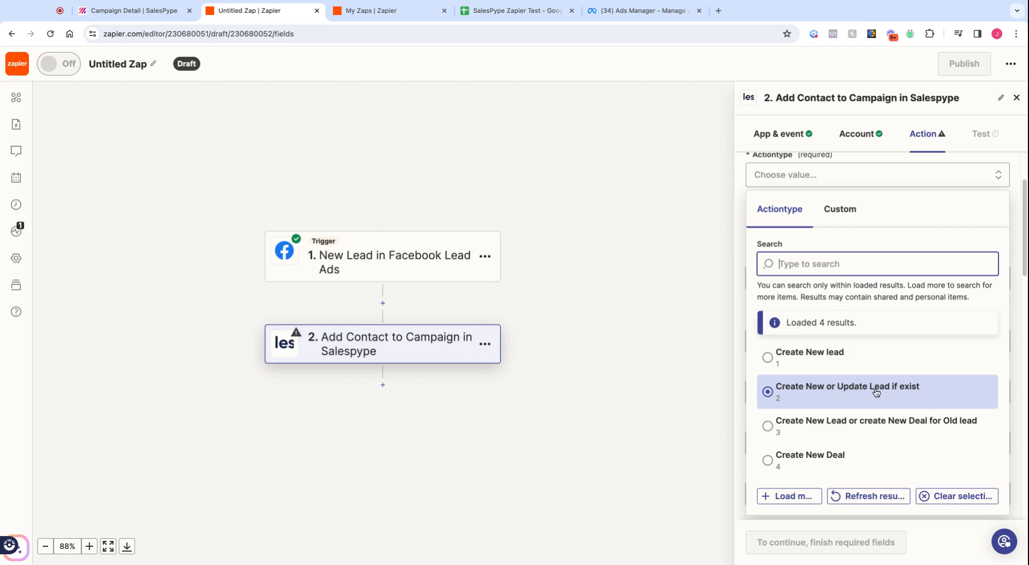
{"action": "left_click", "coordinate": [817, 366]}
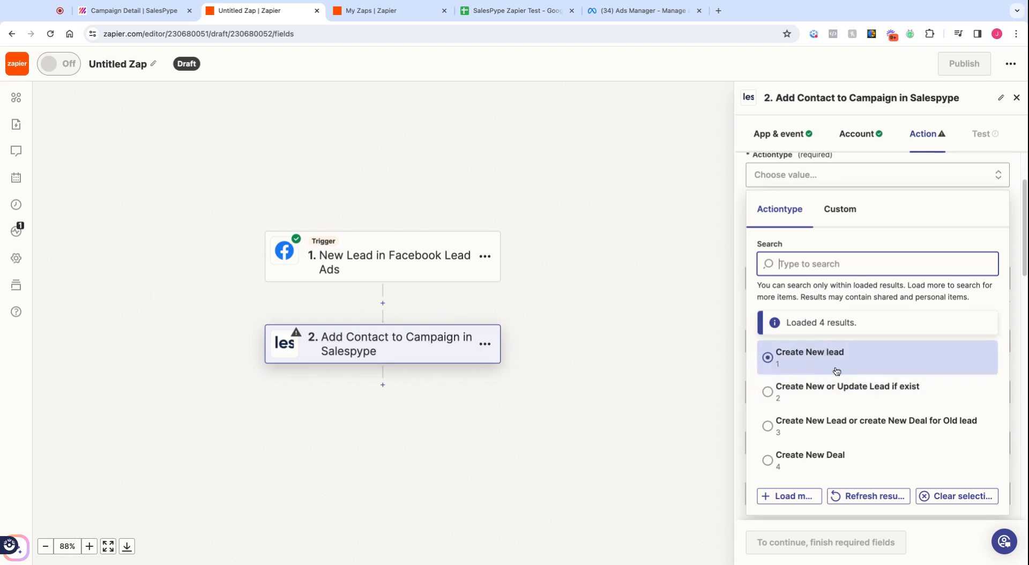
{"action": "left_click", "coordinate": [840, 391]}
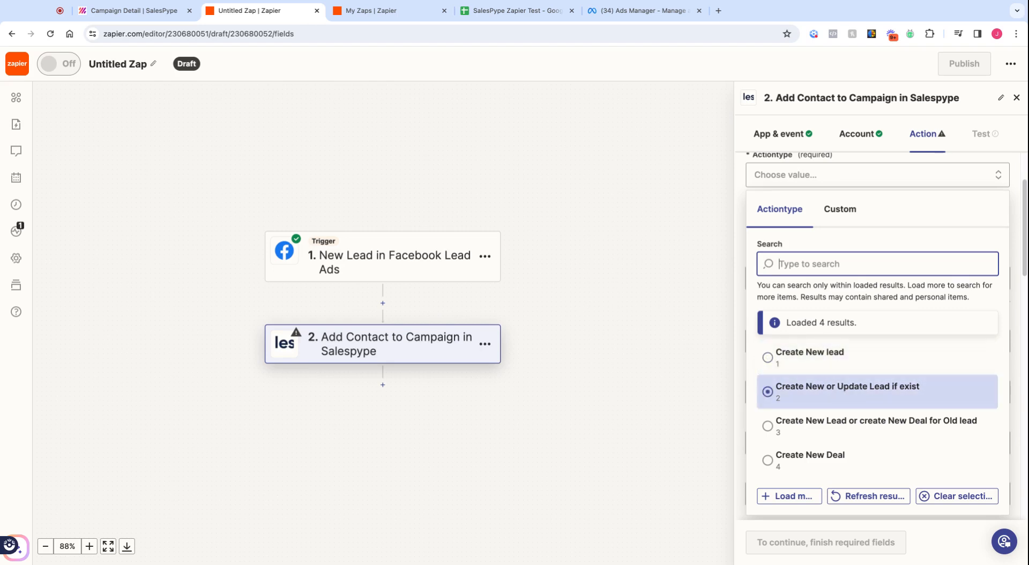
{"action": "scroll", "coordinate": [857, 375], "scroll_direction": "down", "scroll_amount": 1}
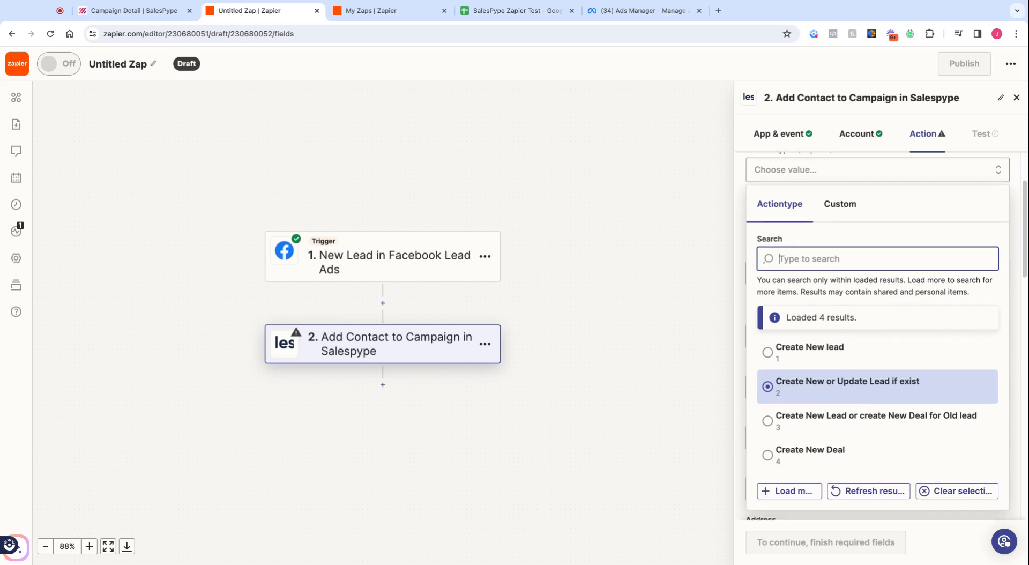
{"action": "left_click", "coordinate": [834, 406]}
{"action": "left_click", "coordinate": [844, 415]}
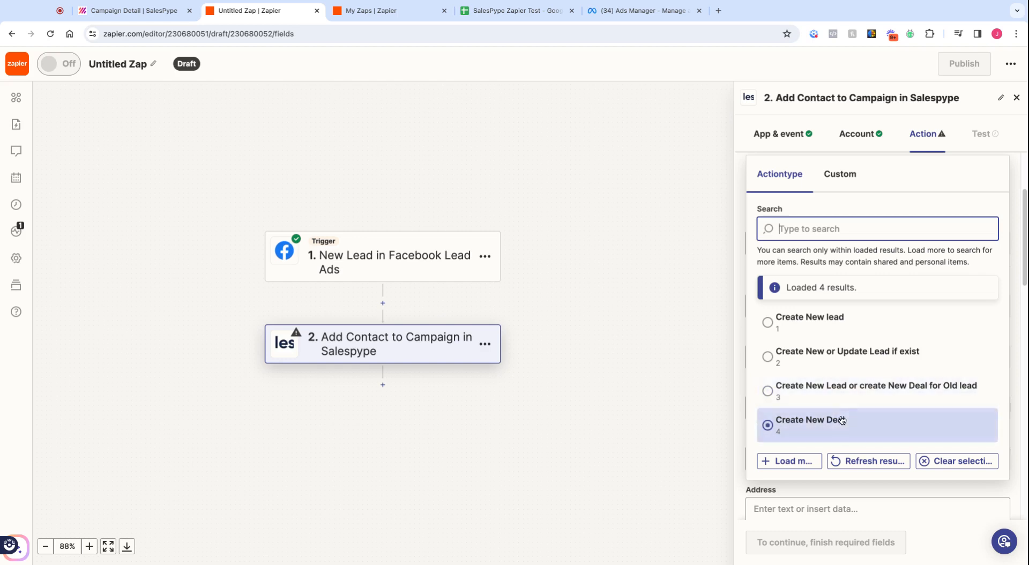
{"action": "left_click", "coordinate": [804, 361]}
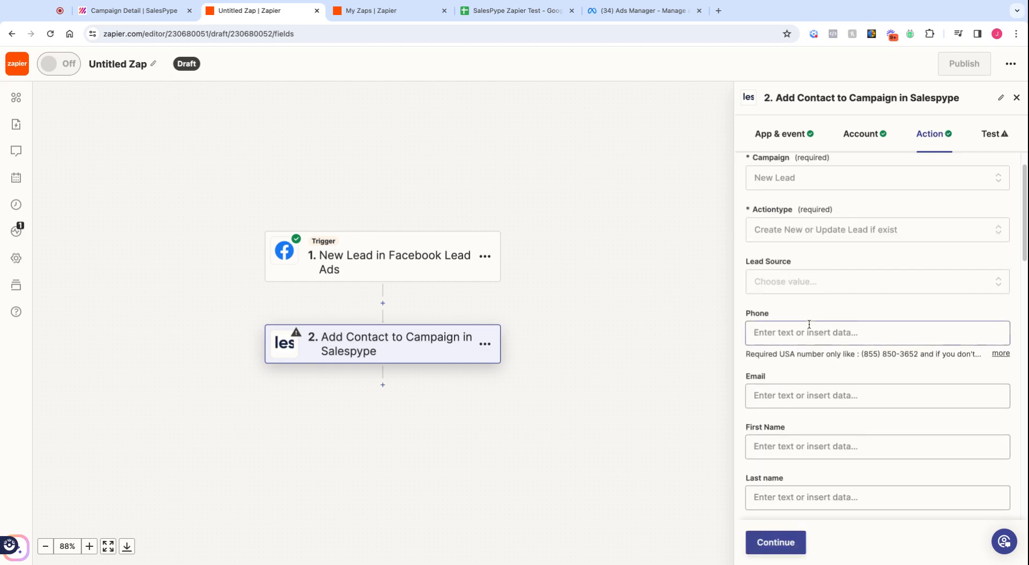
{"action": "scroll", "coordinate": [809, 324], "scroll_direction": "up", "scroll_amount": 1}
{"action": "scroll", "coordinate": [810, 340], "scroll_direction": "down", "scroll_amount": 1}
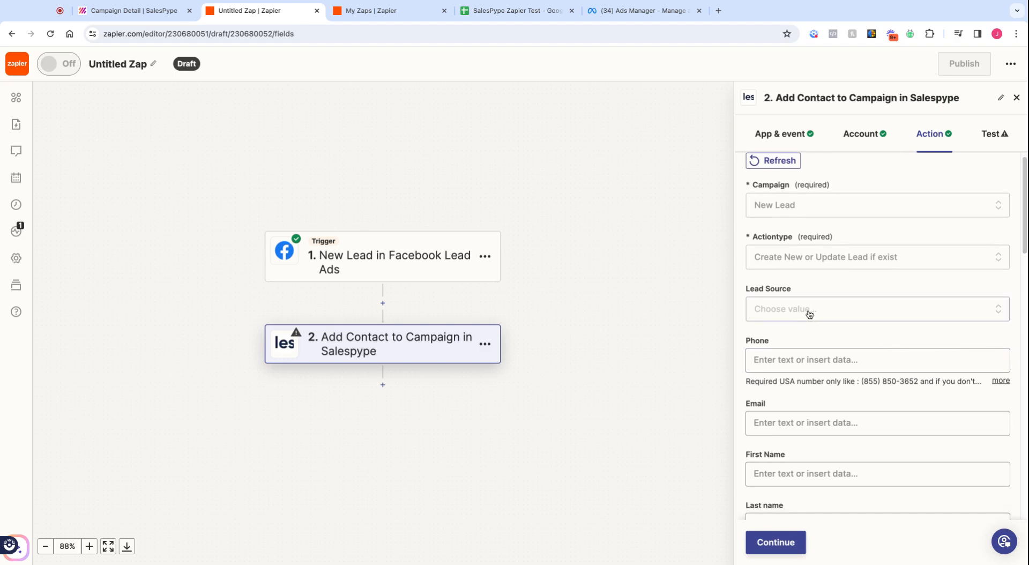
Step: Leave Lead Source unset and bring up the Facebook lead data for the Phone field
{"action": "left_click", "coordinate": [809, 314]}
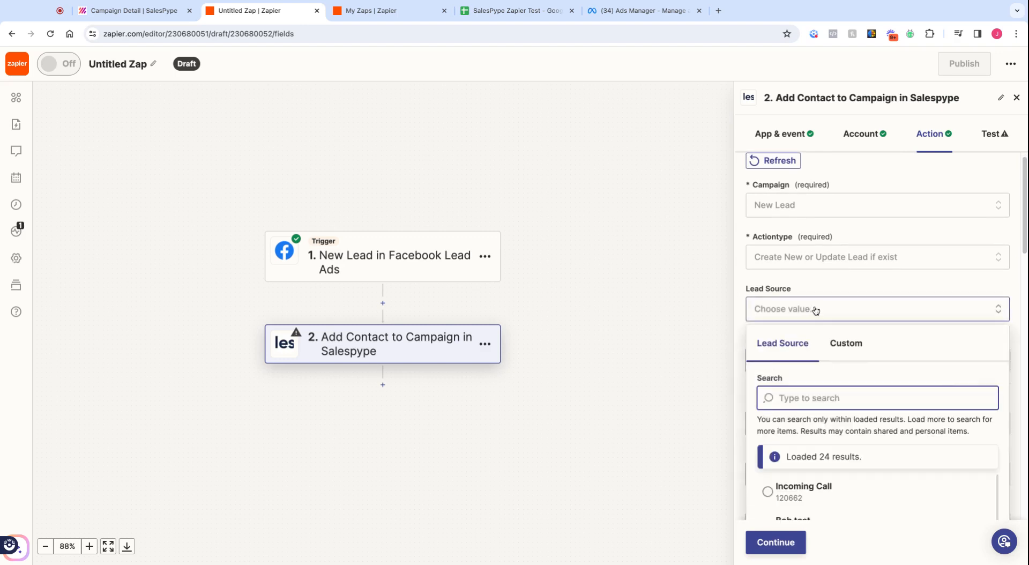
{"action": "left_click", "coordinate": [825, 292]}
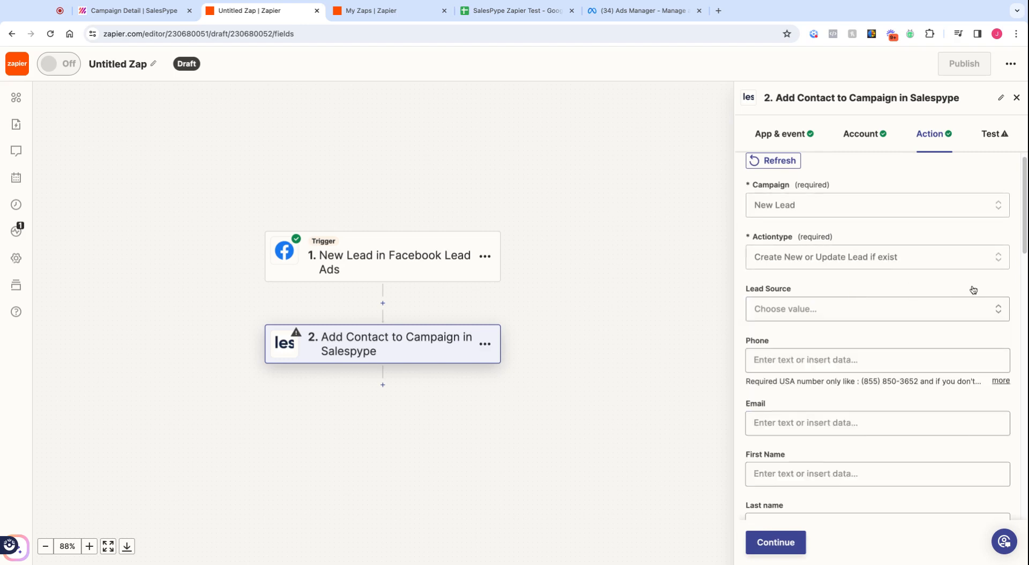
{"action": "scroll", "coordinate": [1001, 375], "scroll_direction": "down", "scroll_amount": 3}
{"action": "left_click", "coordinate": [1014, 467]}
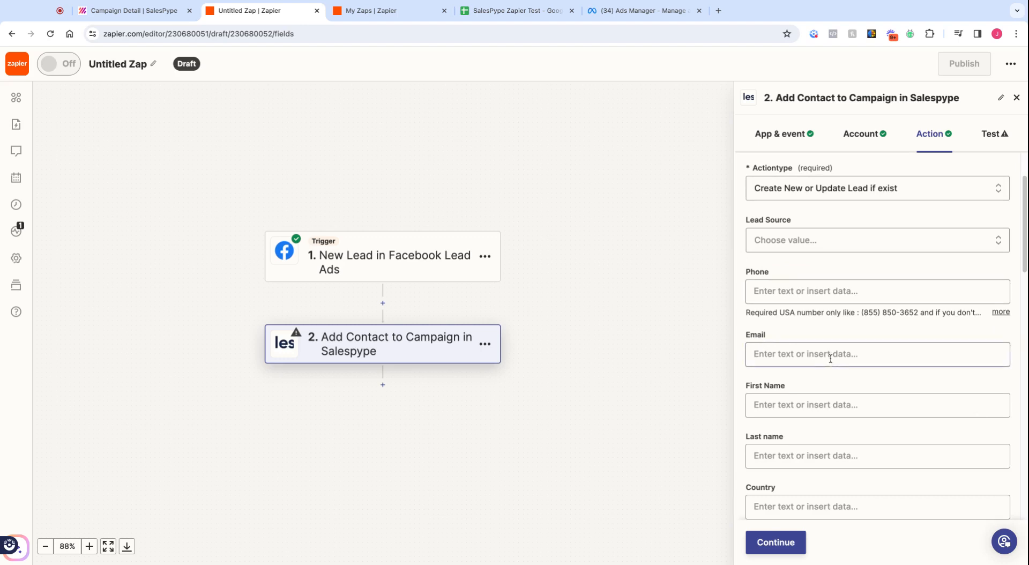
{"action": "scroll", "coordinate": [824, 370], "scroll_direction": "down", "scroll_amount": 3}
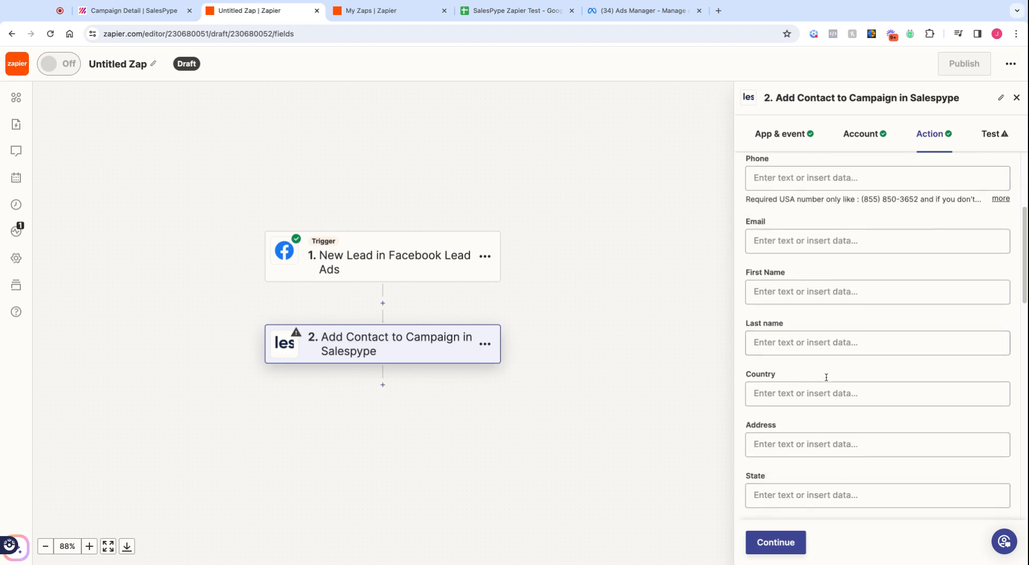
{"action": "scroll", "coordinate": [827, 375], "scroll_direction": "up", "scroll_amount": 3}
{"action": "left_click", "coordinate": [806, 242]}
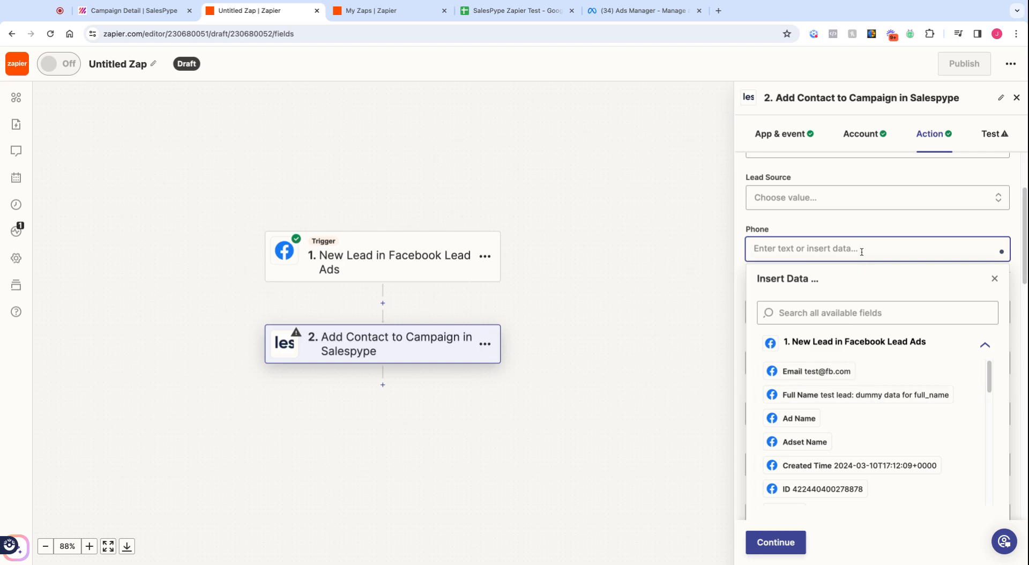
{"action": "left_click", "coordinate": [865, 230]}
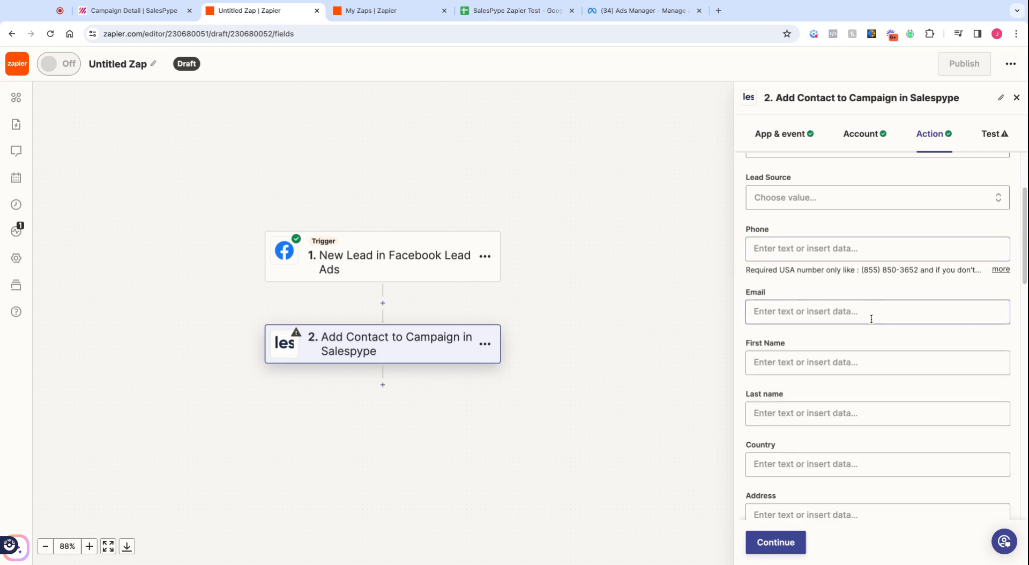
{"action": "left_click", "coordinate": [856, 249]}
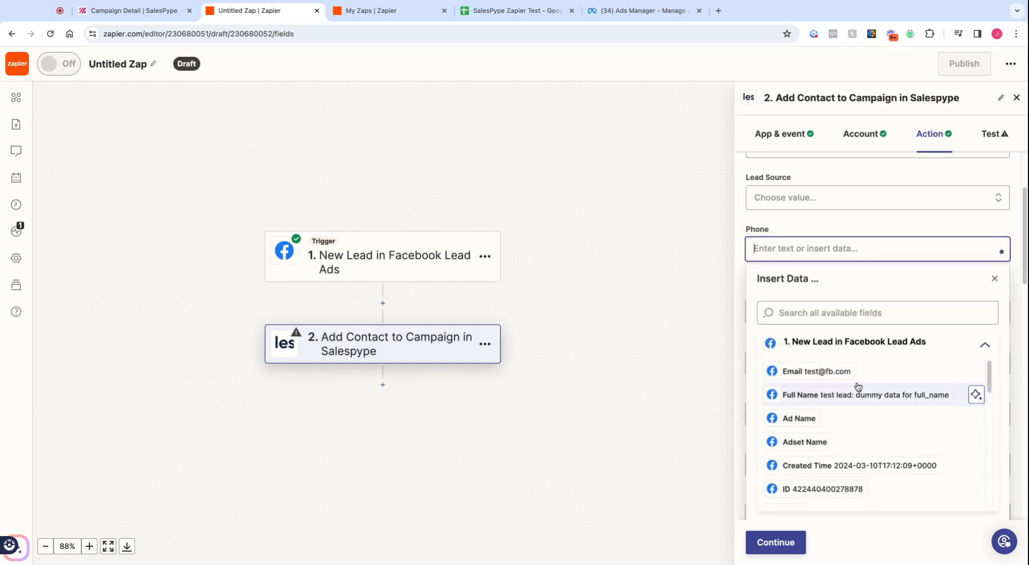
{"action": "scroll", "coordinate": [840, 429], "scroll_direction": "down", "scroll_amount": 1}
{"action": "scroll", "coordinate": [838, 431], "scroll_direction": "down", "scroll_amount": 7}
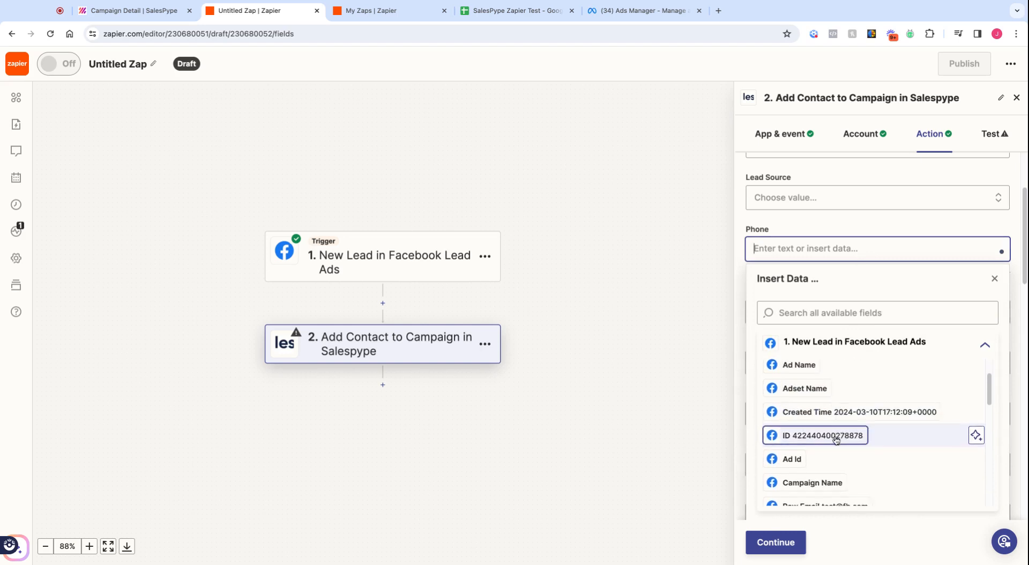
{"action": "scroll", "coordinate": [830, 448], "scroll_direction": "down", "scroll_amount": 5}
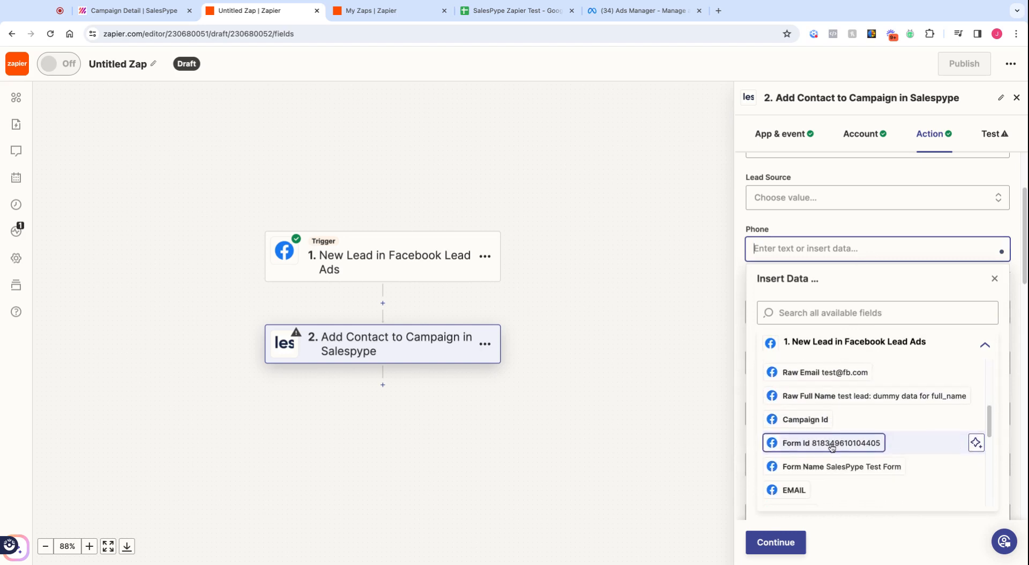
{"action": "scroll", "coordinate": [830, 449], "scroll_direction": "down", "scroll_amount": 5}
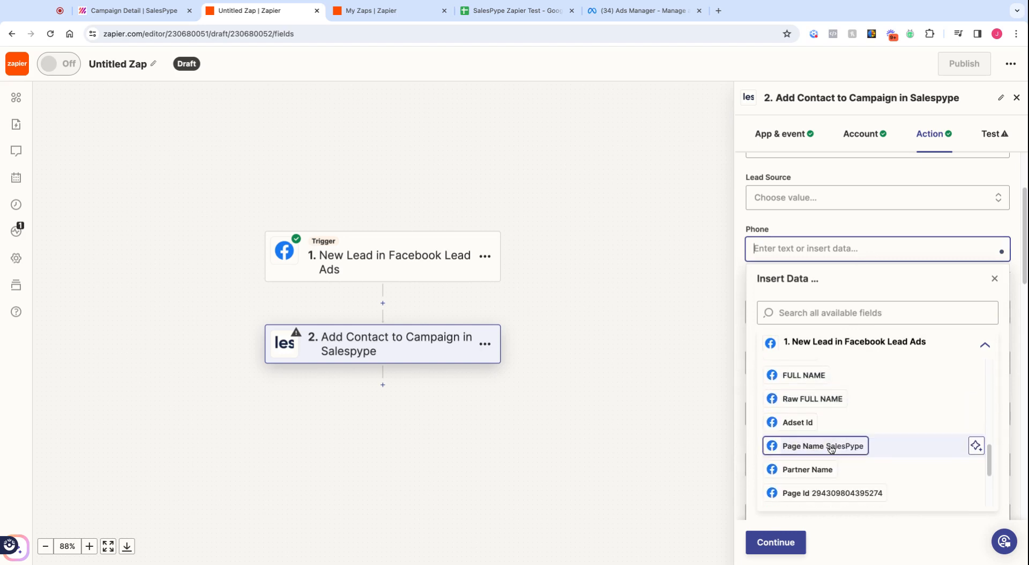
{"action": "scroll", "coordinate": [831, 450], "scroll_direction": "up", "scroll_amount": 9}
{"action": "scroll", "coordinate": [831, 450], "scroll_direction": "up", "scroll_amount": 10}
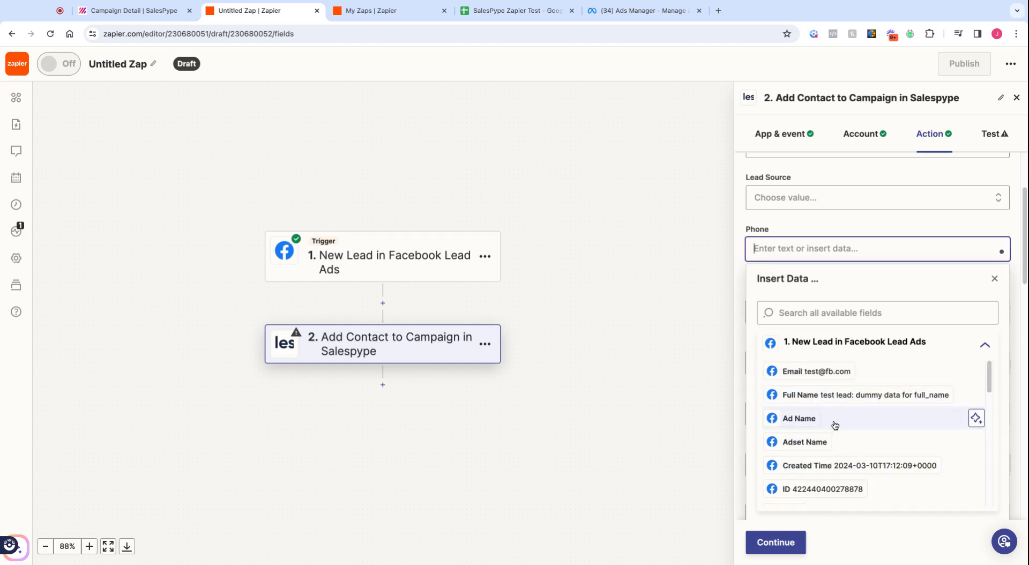
{"action": "scroll", "coordinate": [834, 428], "scroll_direction": "down", "scroll_amount": 2}
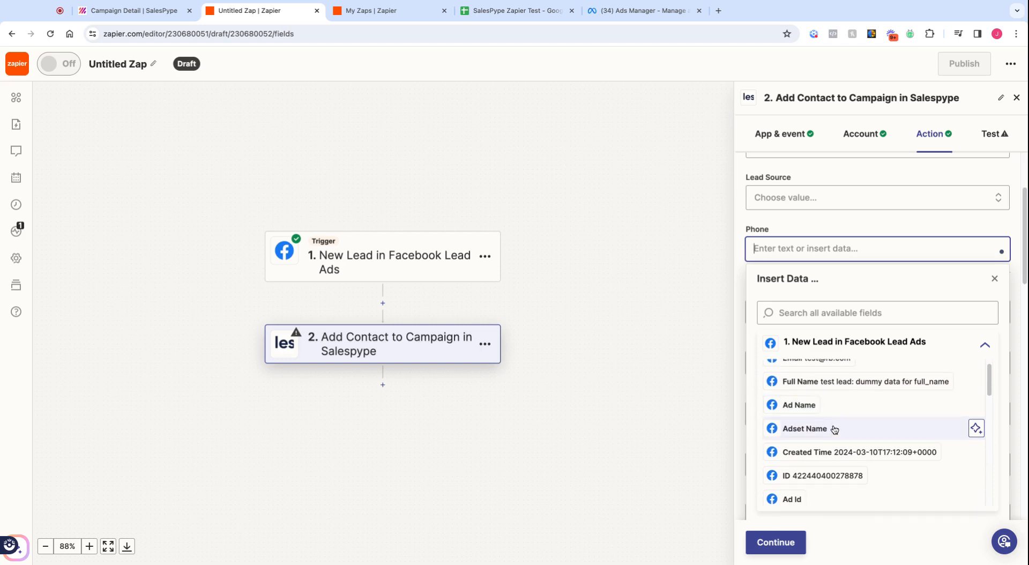
{"action": "scroll", "coordinate": [834, 428], "scroll_direction": "down", "scroll_amount": 5}
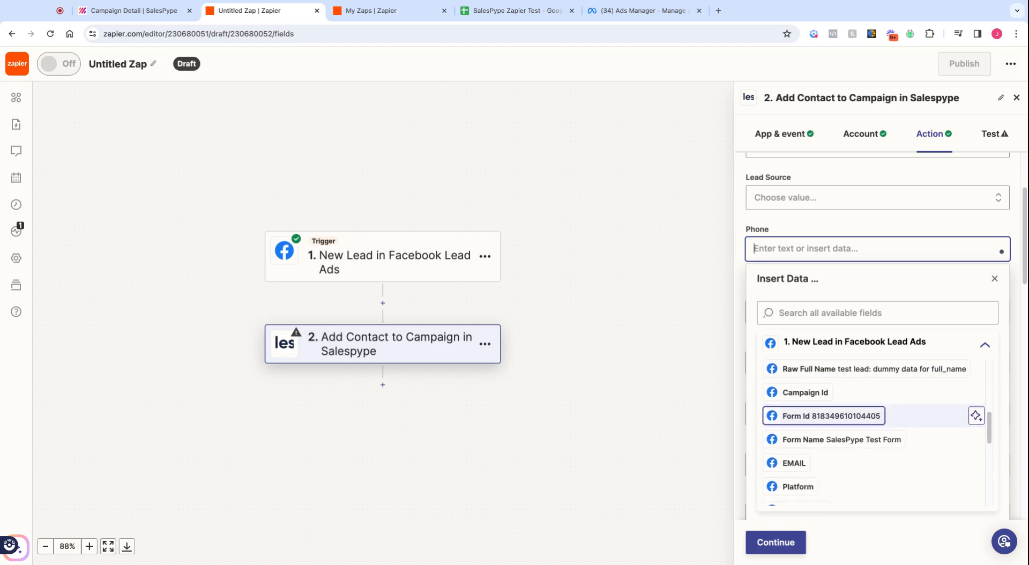
{"action": "scroll", "coordinate": [873, 424], "scroll_direction": "down", "scroll_amount": 4}
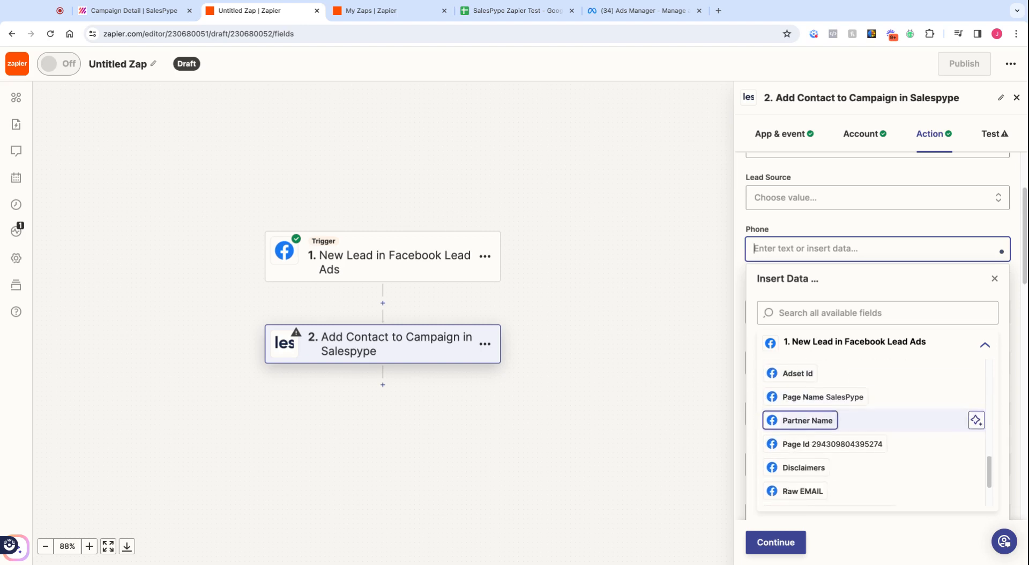
{"action": "scroll", "coordinate": [873, 426], "scroll_direction": "down", "scroll_amount": 2}
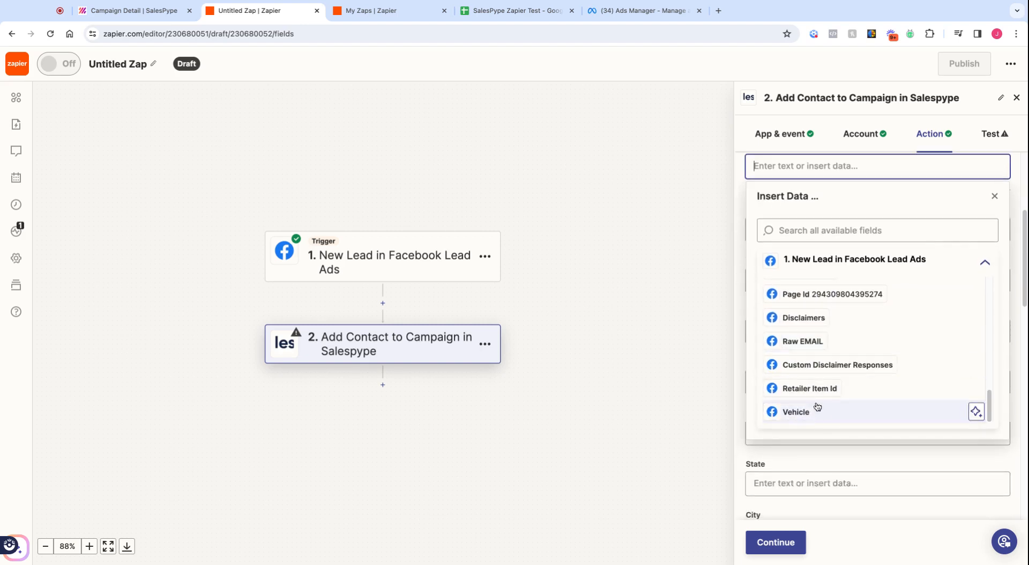
{"action": "scroll", "coordinate": [849, 322], "scroll_direction": "up", "scroll_amount": 2}
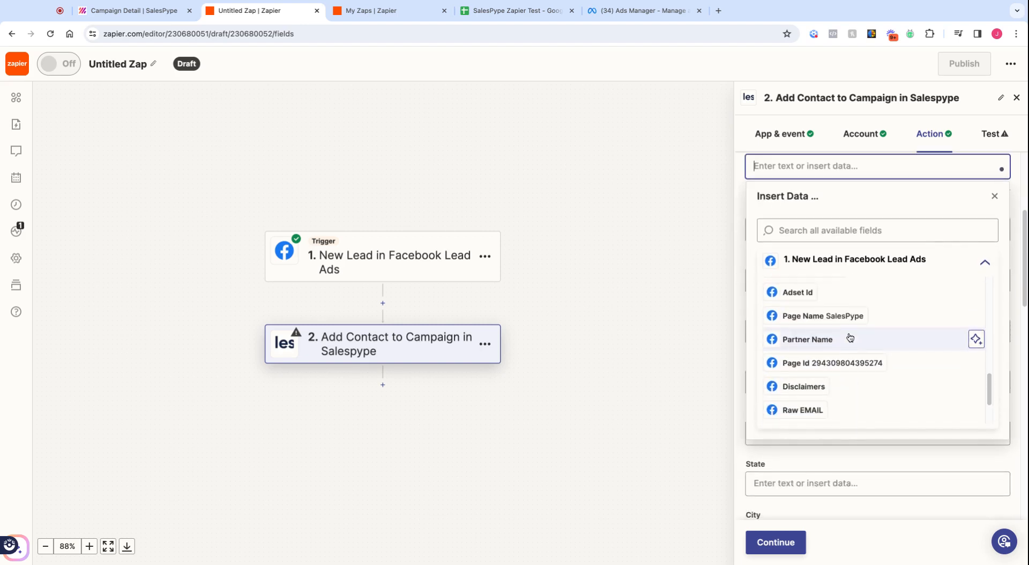
{"action": "left_click", "coordinate": [862, 214]}
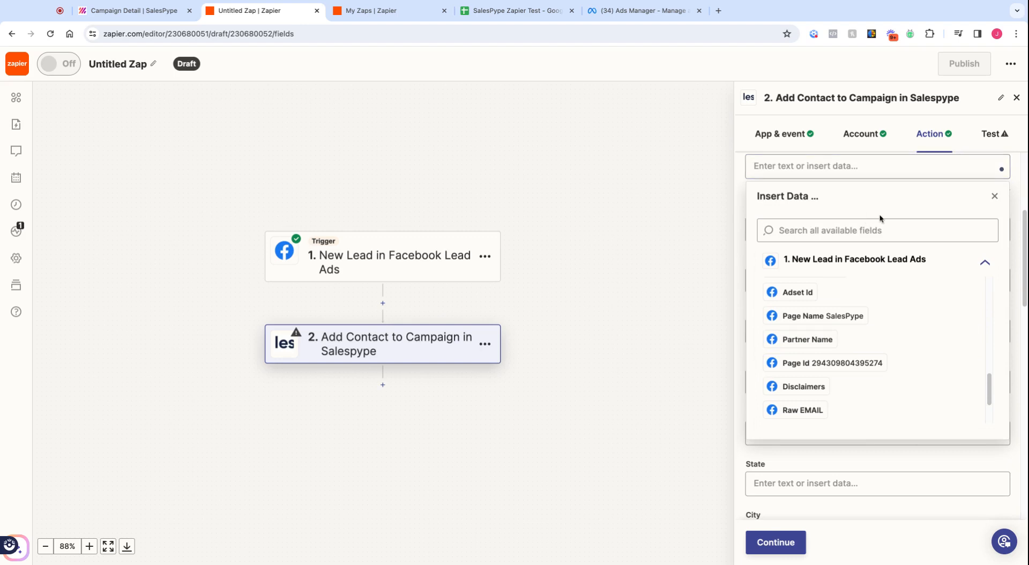
{"action": "left_click", "coordinate": [994, 198]}
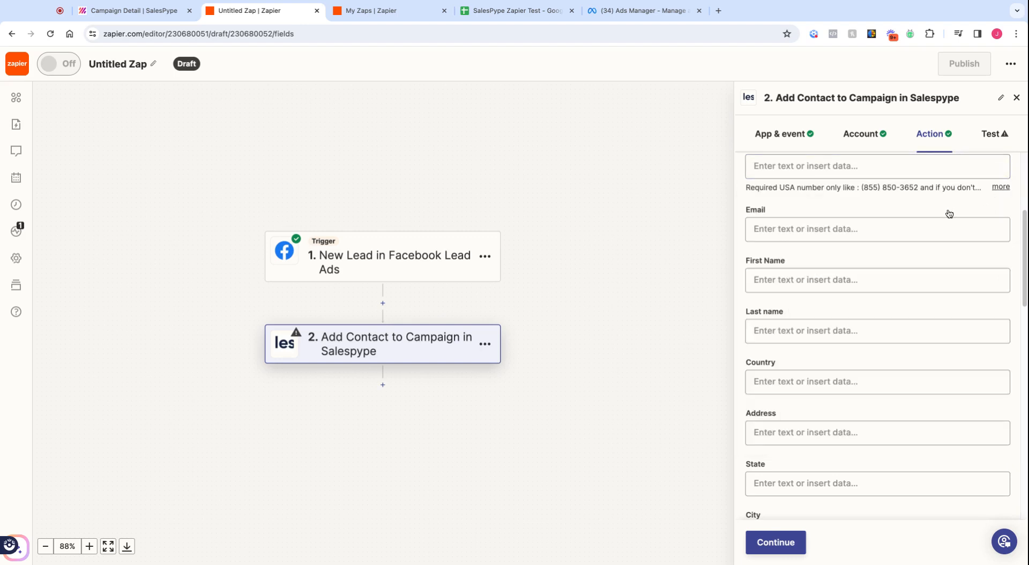
{"action": "scroll", "coordinate": [803, 296], "scroll_direction": "up", "scroll_amount": 1}
Step: Map the Facebook lead's Email value into the Salespype Email field
{"action": "left_click", "coordinate": [798, 243]}
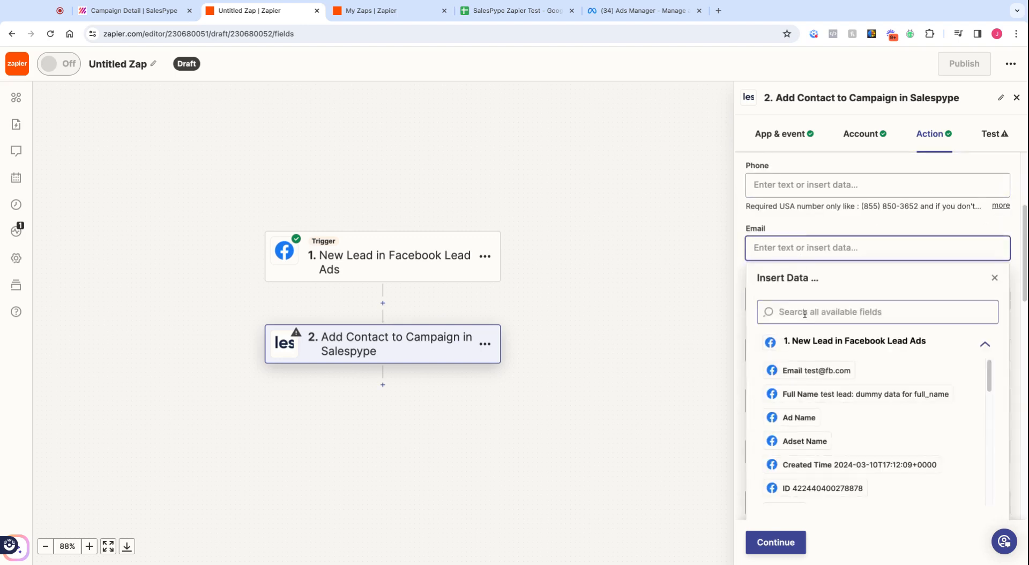
{"action": "scroll", "coordinate": [825, 412], "scroll_direction": "down", "scroll_amount": 1}
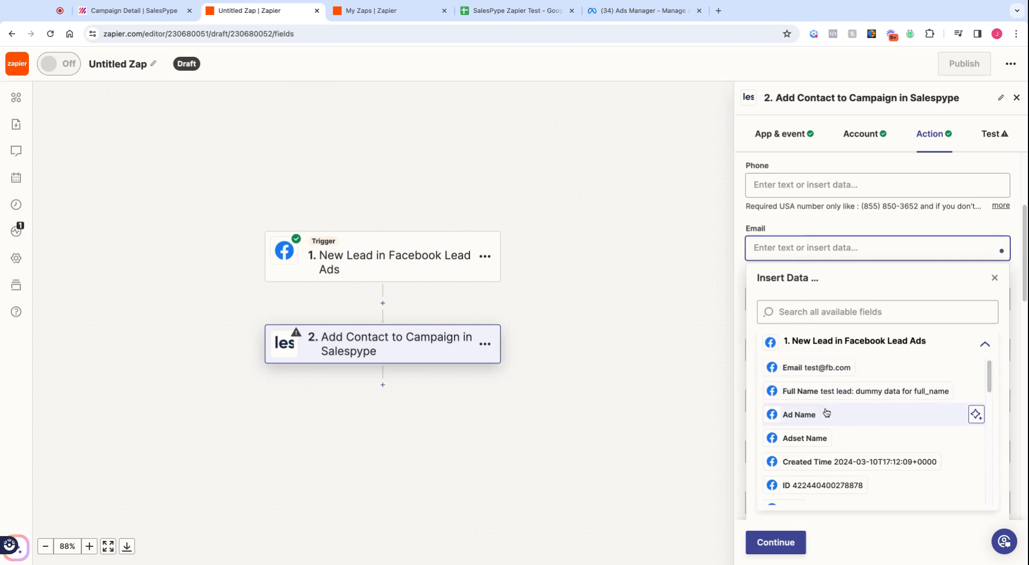
{"action": "left_click", "coordinate": [835, 368]}
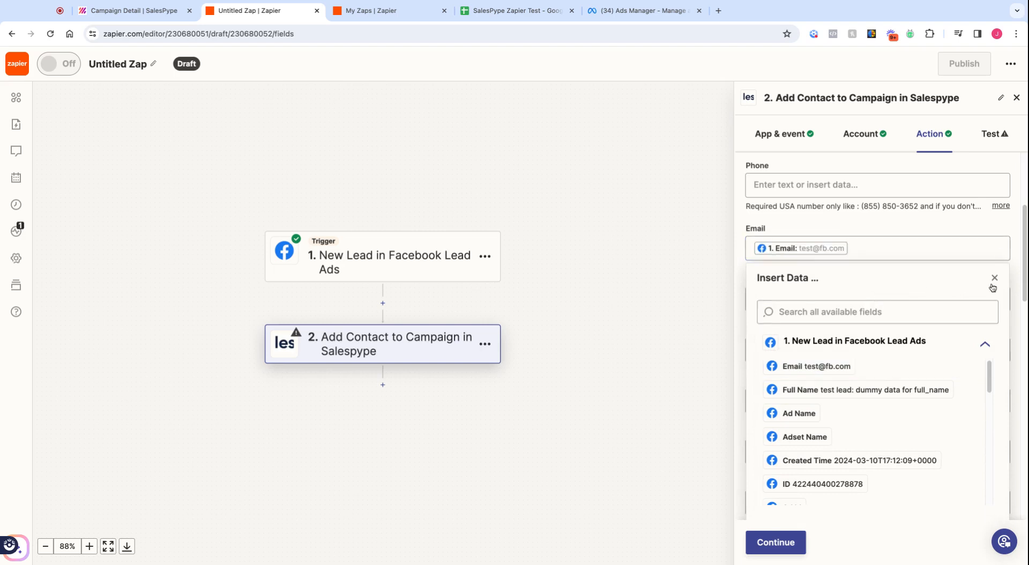
{"action": "left_click", "coordinate": [1010, 279]}
Step: Map the lead's Full Name into the First Name field
{"action": "left_click", "coordinate": [890, 292]}
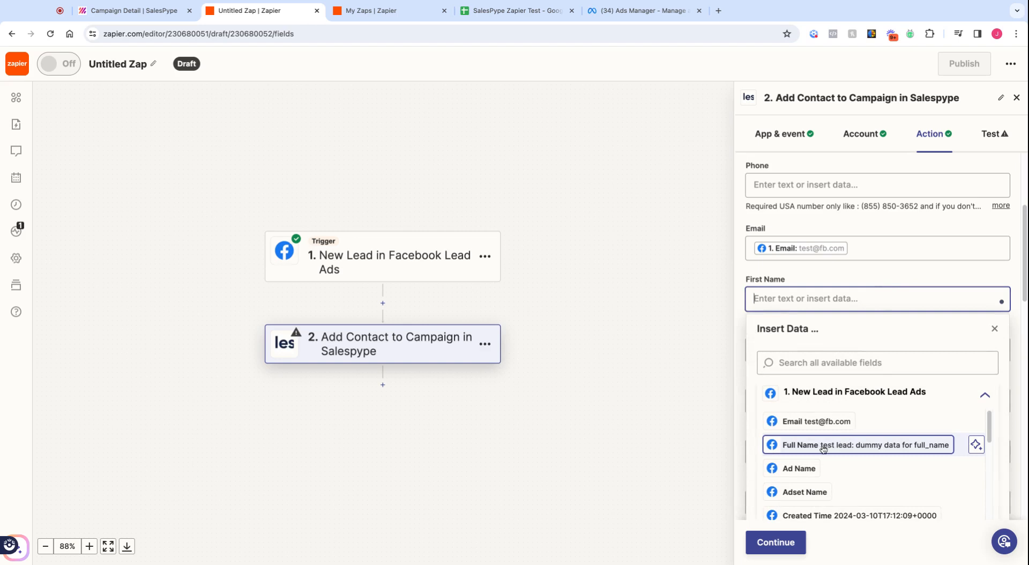
{"action": "scroll", "coordinate": [860, 460], "scroll_direction": "down", "scroll_amount": 3}
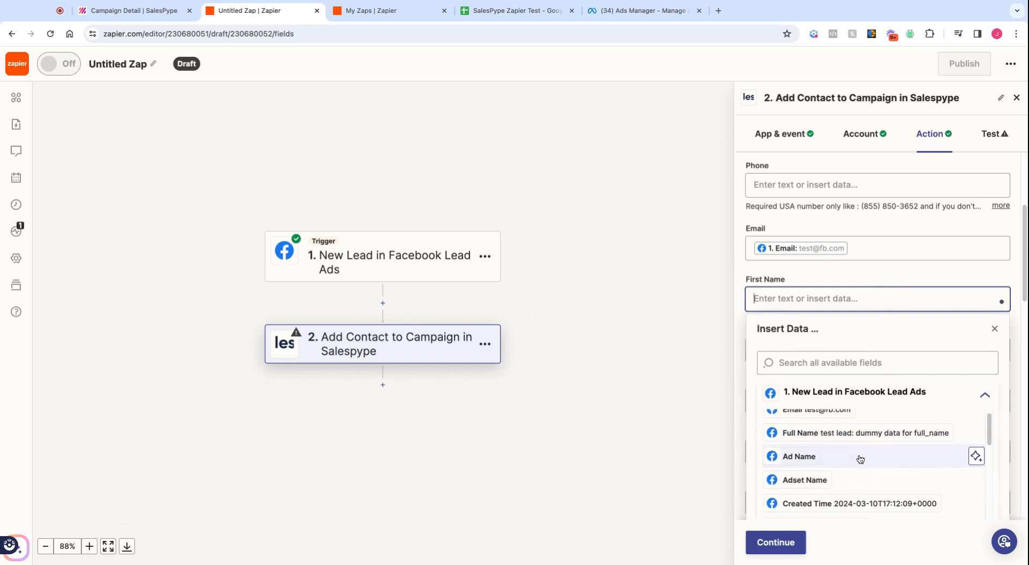
{"action": "scroll", "coordinate": [860, 460], "scroll_direction": "up", "scroll_amount": 2}
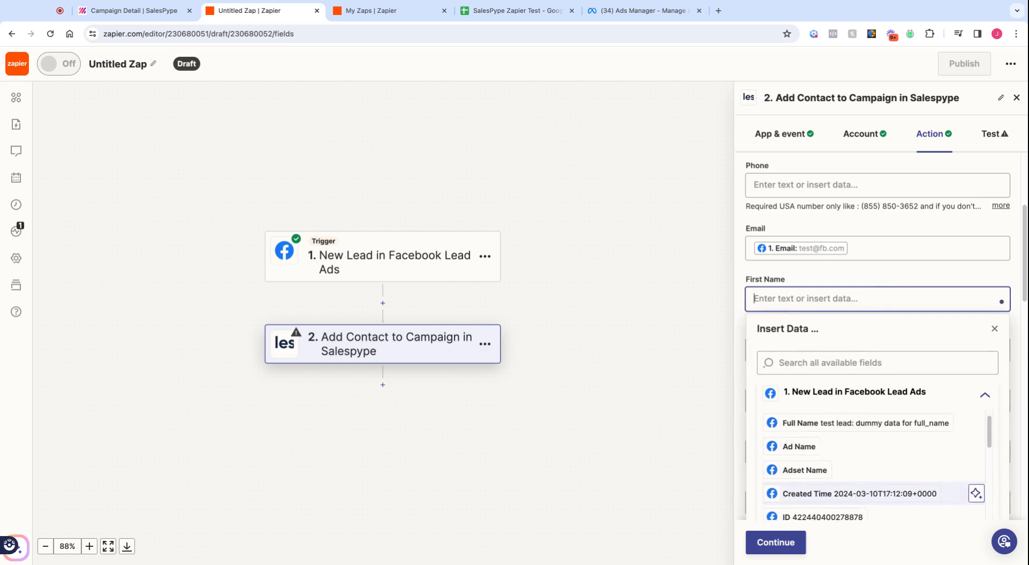
{"action": "left_click", "coordinate": [868, 423]}
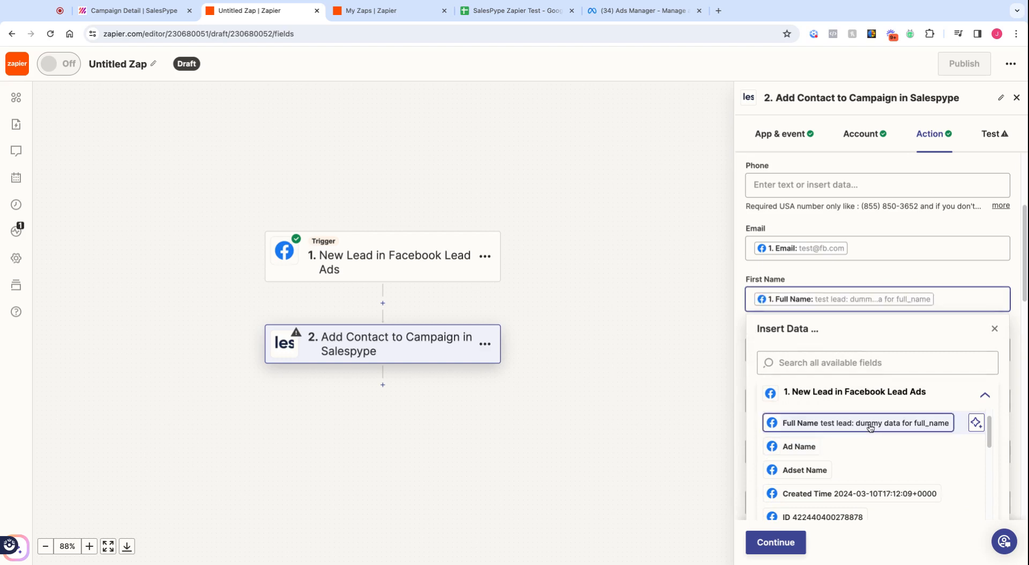
{"action": "left_click", "coordinate": [1013, 327]}
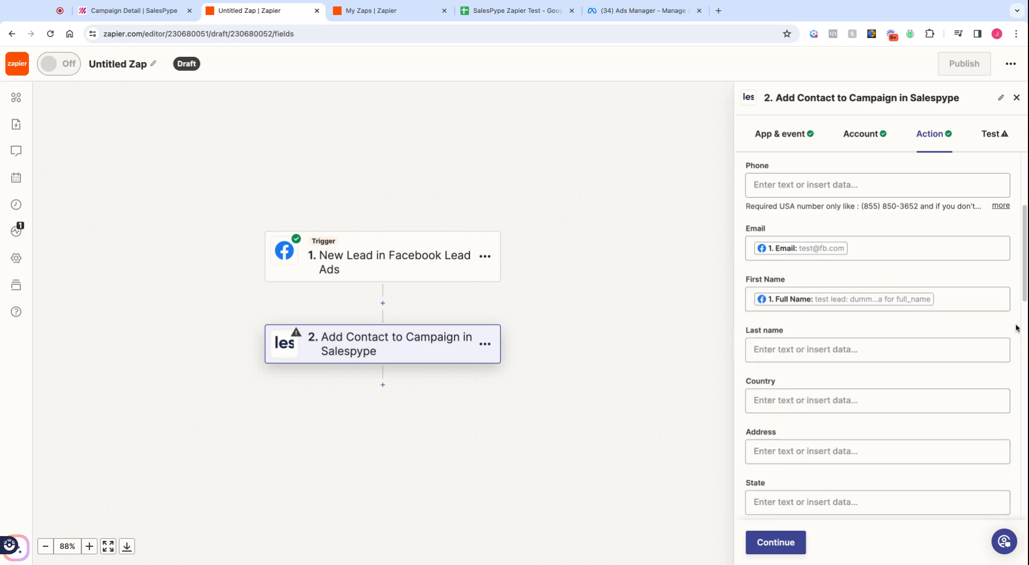
Step: Leave the Last name and Country fields empty without mapping any lead data
{"action": "left_click", "coordinate": [879, 346]}
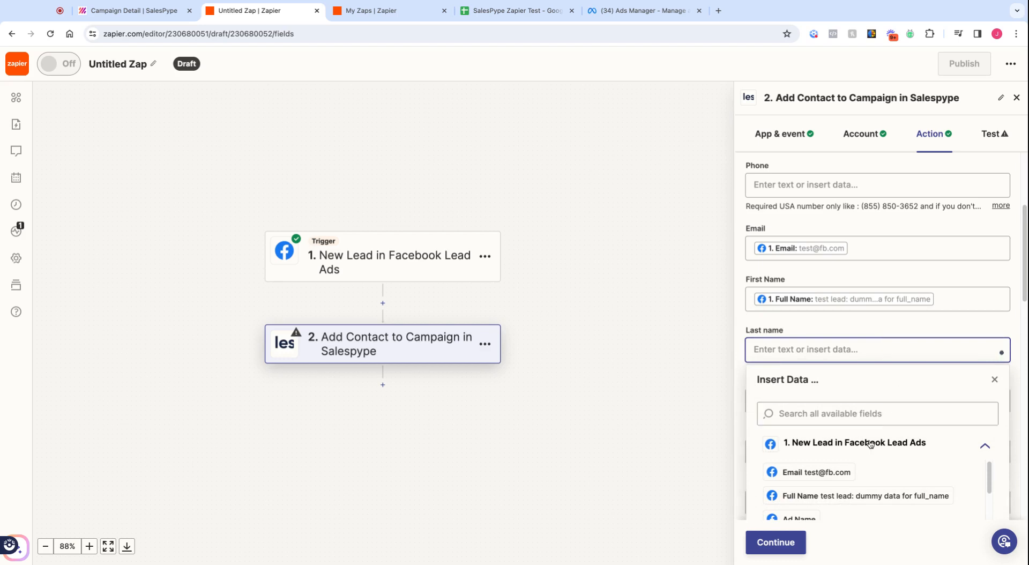
{"action": "left_click", "coordinate": [1011, 328]}
{"action": "left_click", "coordinate": [914, 400]}
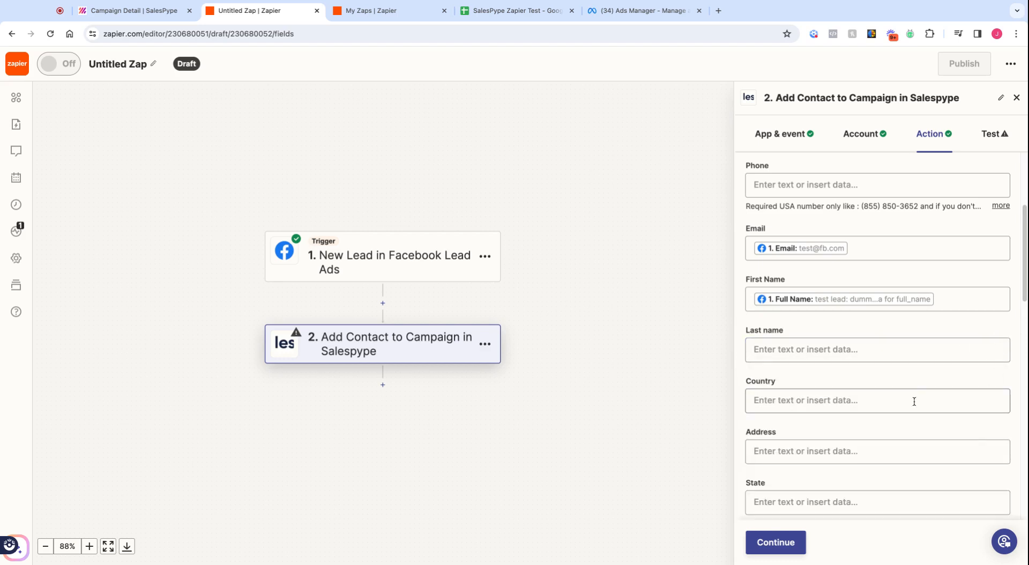
{"action": "scroll", "coordinate": [842, 390], "scroll_direction": "down", "scroll_amount": 1}
{"action": "scroll", "coordinate": [814, 392], "scroll_direction": "down", "scroll_amount": 1}
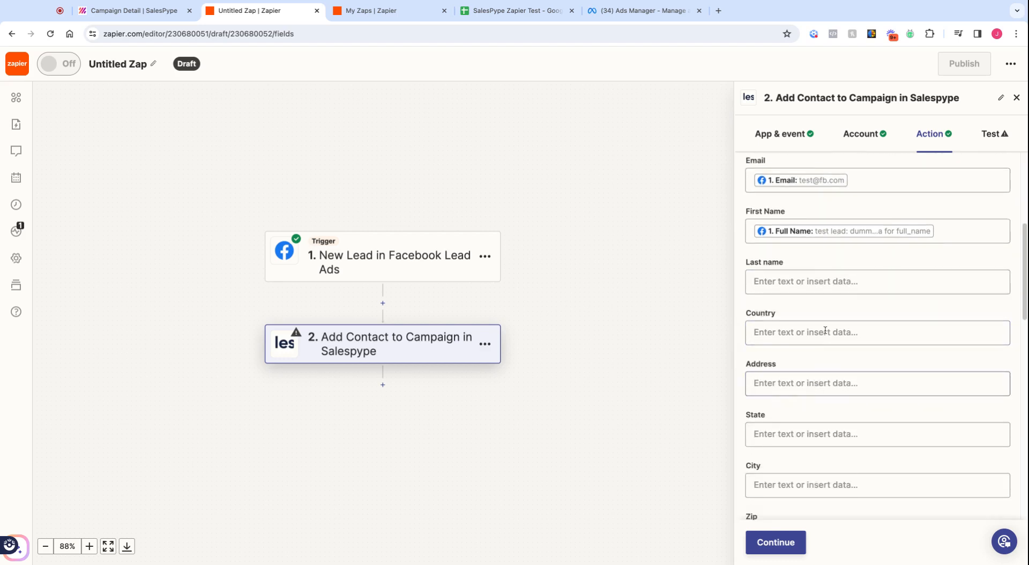
{"action": "left_click", "coordinate": [825, 330]}
{"action": "scroll", "coordinate": [828, 460], "scroll_direction": "down", "scroll_amount": 3}
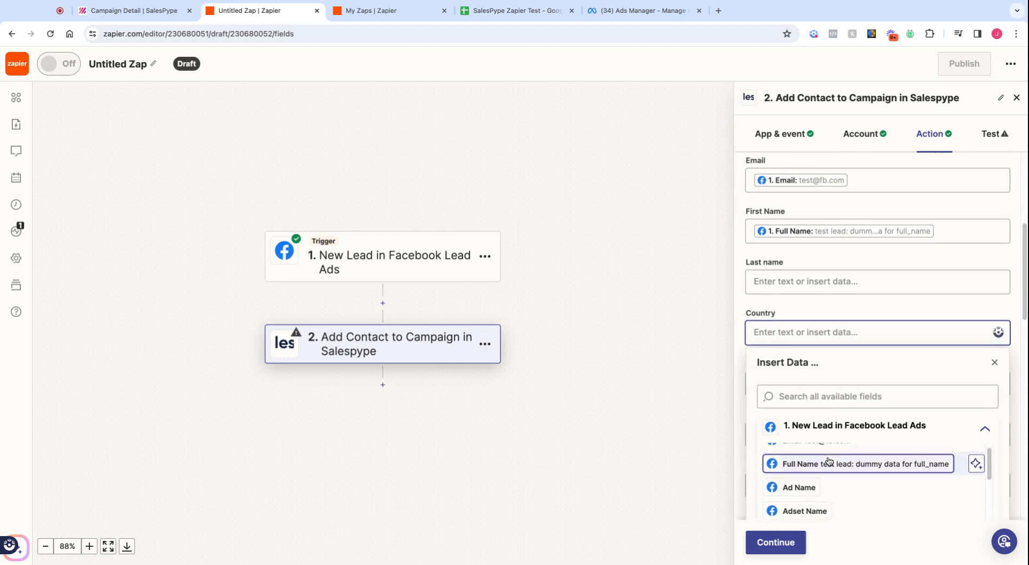
{"action": "scroll", "coordinate": [836, 482], "scroll_direction": "up", "scroll_amount": 3}
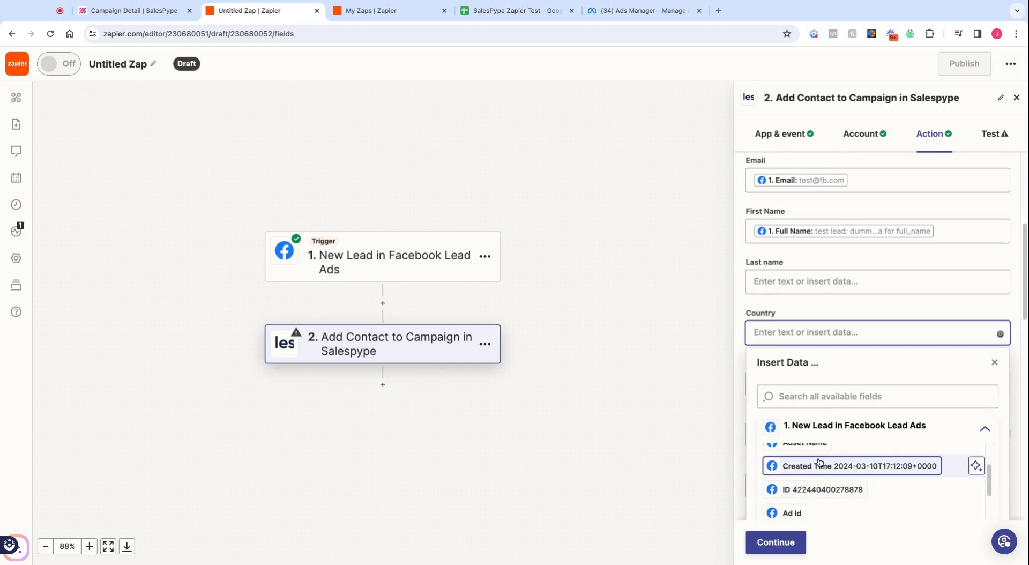
{"action": "left_click", "coordinate": [890, 317]}
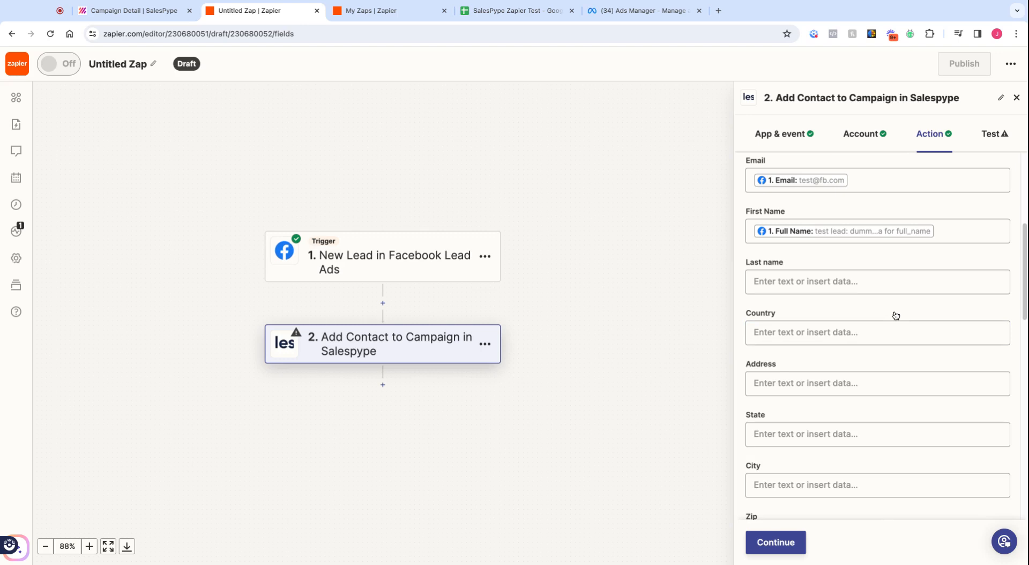
Step: Continue to the test preview showing Campaign 115273, actiontype 2, Email and First Name
{"action": "scroll", "coordinate": [885, 399], "scroll_direction": "up", "scroll_amount": 3}
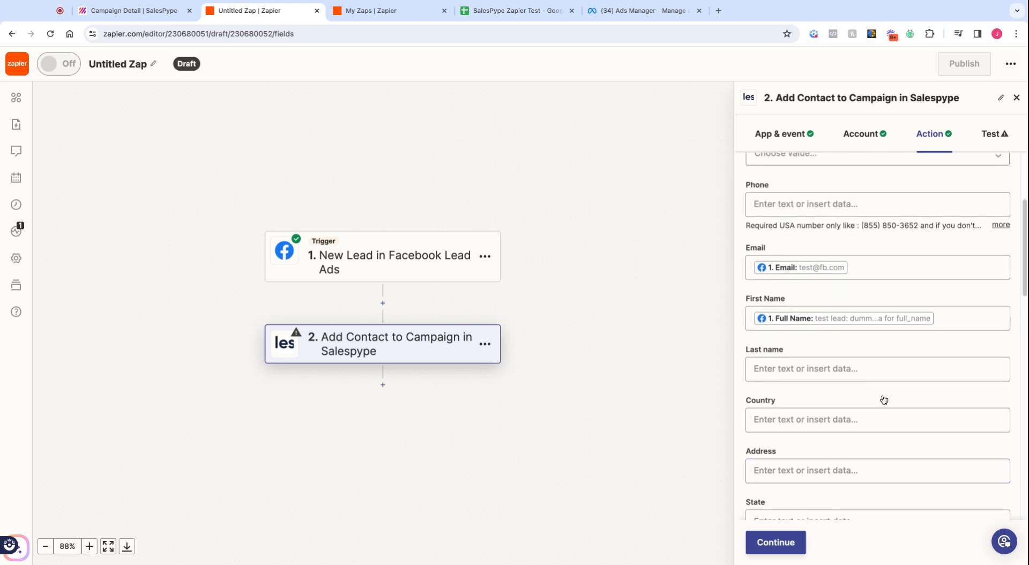
{"action": "scroll", "coordinate": [884, 400], "scroll_direction": "down", "scroll_amount": 2}
{"action": "scroll", "coordinate": [883, 400], "scroll_direction": "down", "scroll_amount": 7}
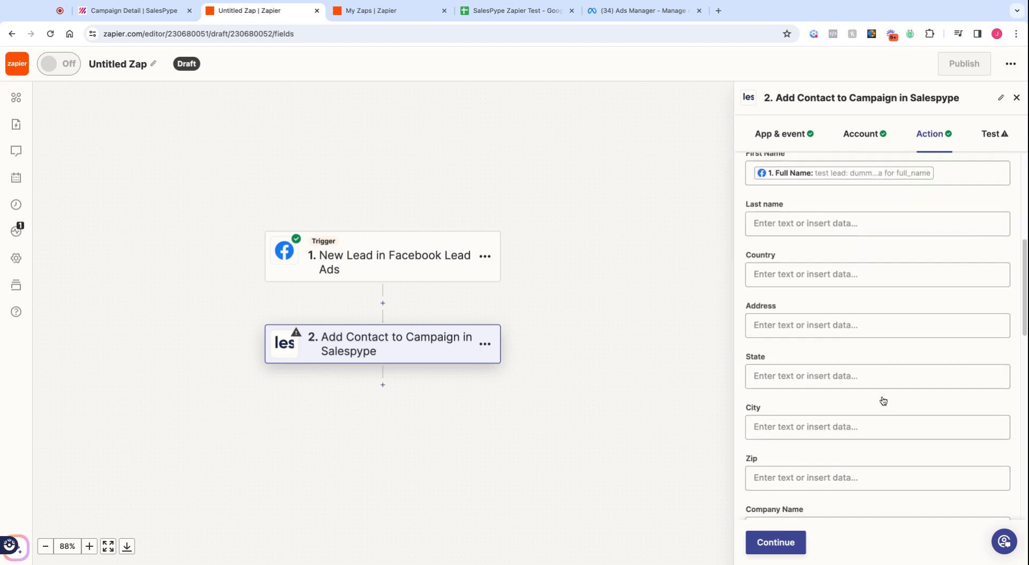
{"action": "scroll", "coordinate": [879, 380], "scroll_direction": "down", "scroll_amount": 2}
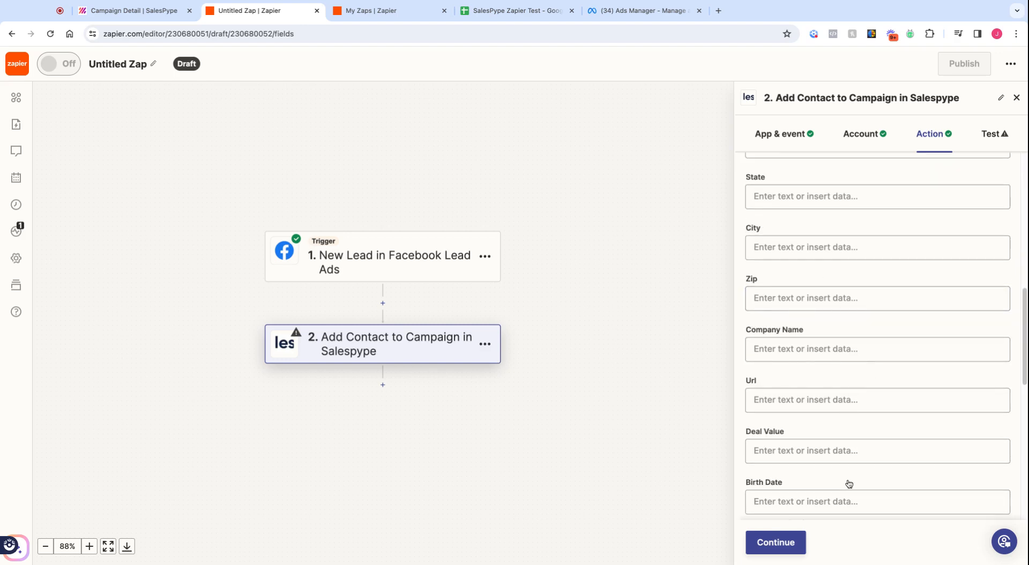
{"action": "left_click", "coordinate": [789, 544]}
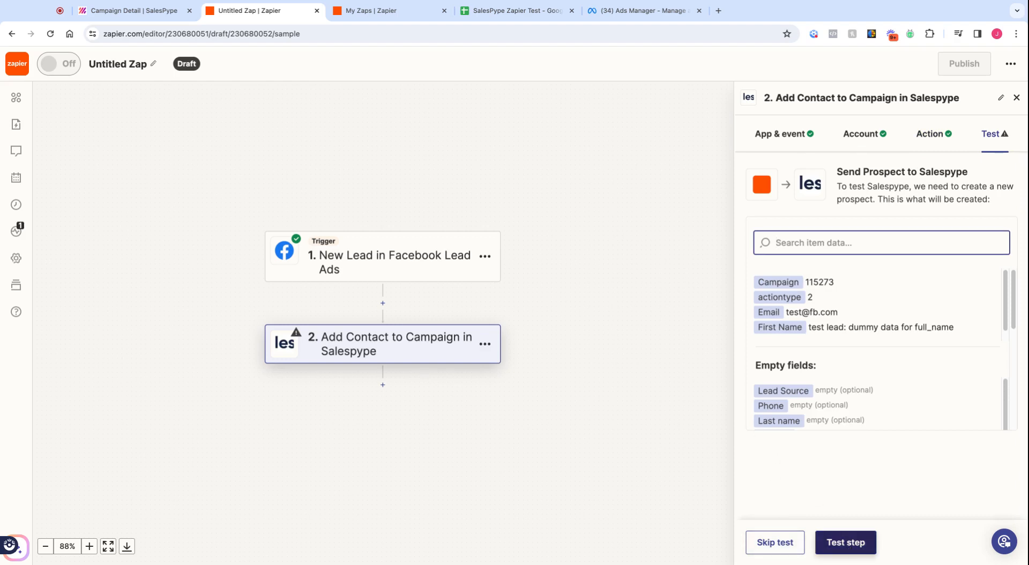
Step: Test the step so the prospect is sent to SalesPype successfully
{"action": "left_click", "coordinate": [841, 543]}
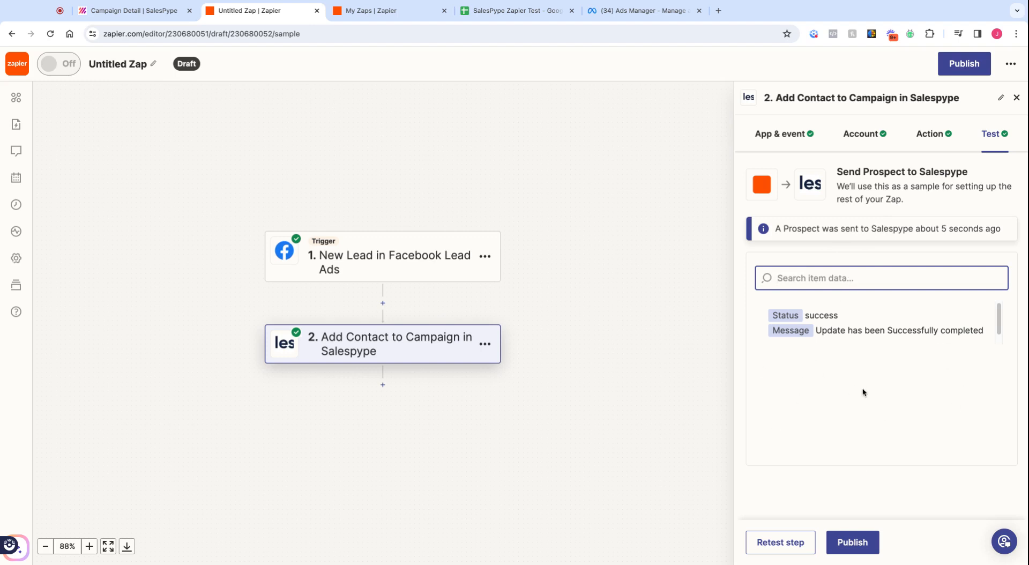
Step: Switch to the SalesPype New Lead campaign details page
{"action": "left_click", "coordinate": [166, 15]}
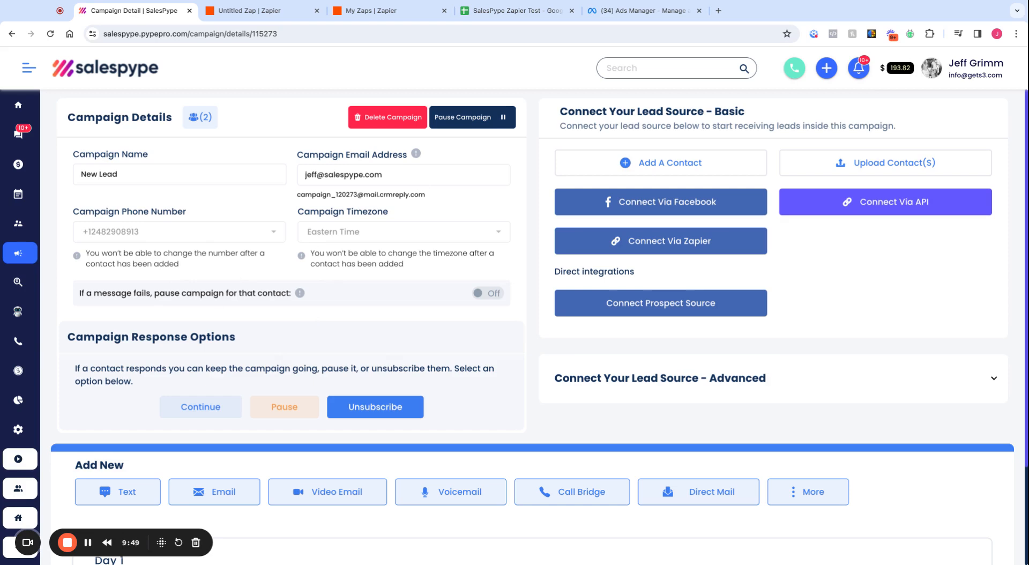
Step: Return to the Untitled Zap editor showing the successful SalesPype test result
{"action": "left_click", "coordinate": [244, 11]}
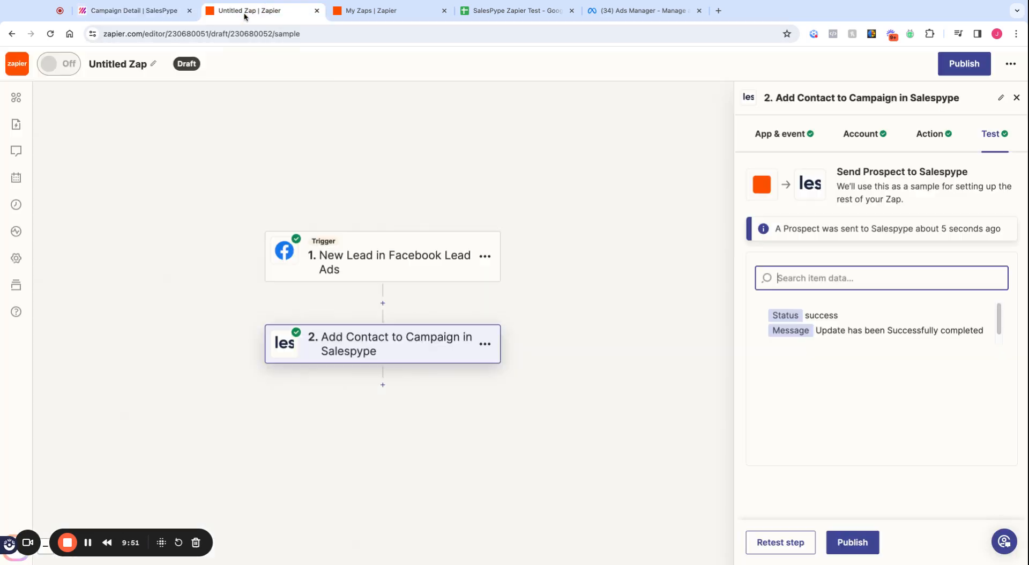